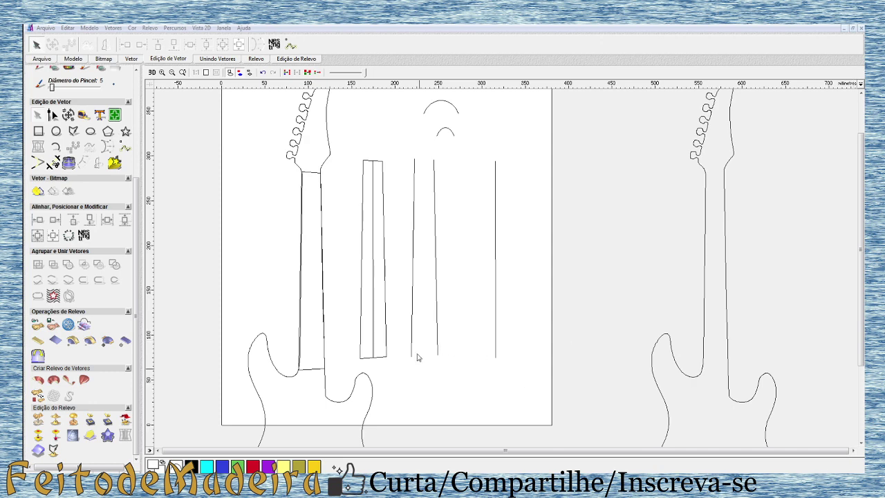
- Examine the guitar outline, the tapered neck shape and the centre line inside it
left_click(331, 401)
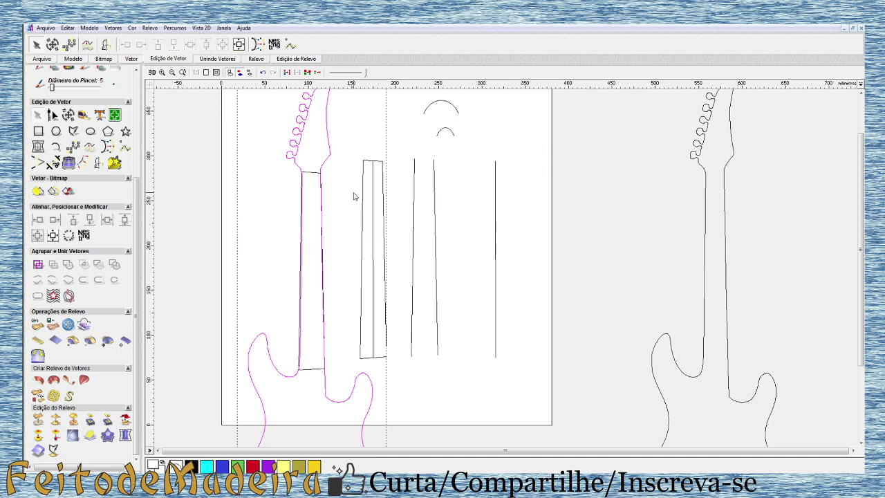
scroll(336, 152, "down", 5)
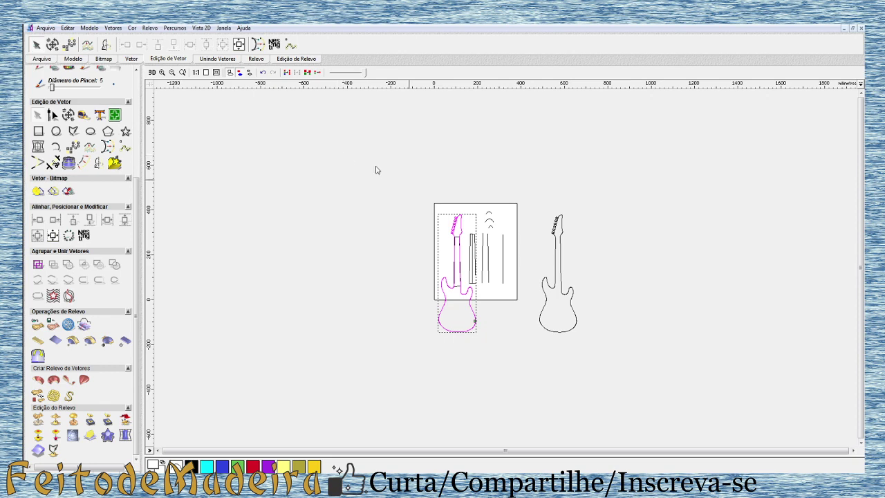
scroll(415, 208, "up", 5)
scroll(337, 199, "down", 3)
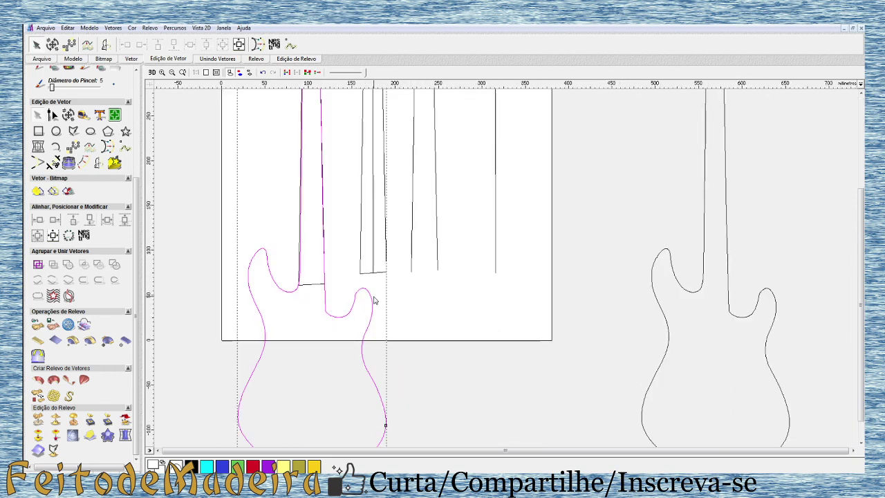
scroll(377, 297, "up", 3)
scroll(373, 300, "down", 3)
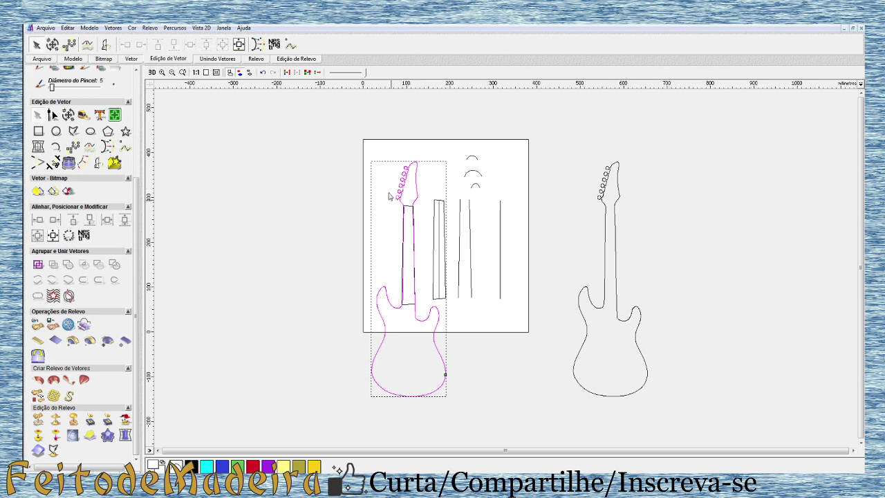
left_click(475, 330)
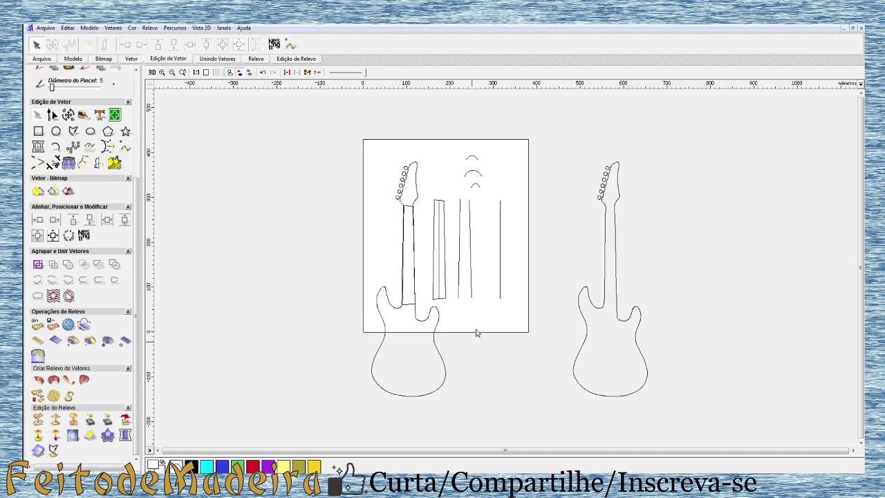
scroll(396, 336, "up", 3)
scroll(396, 337, "down", 3)
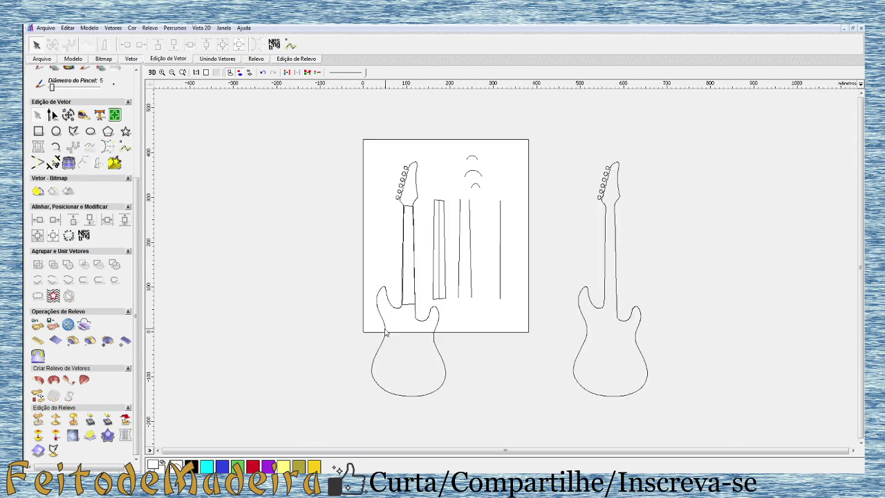
scroll(410, 217, "up", 3)
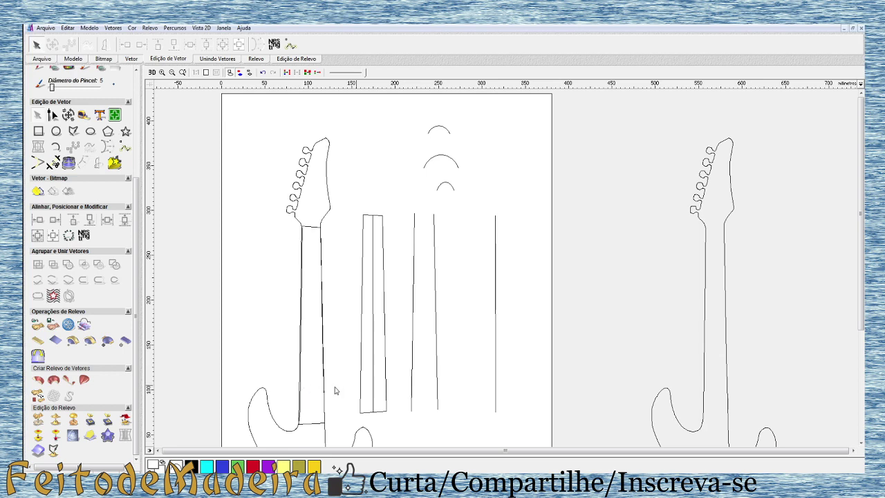
left_click(360, 385)
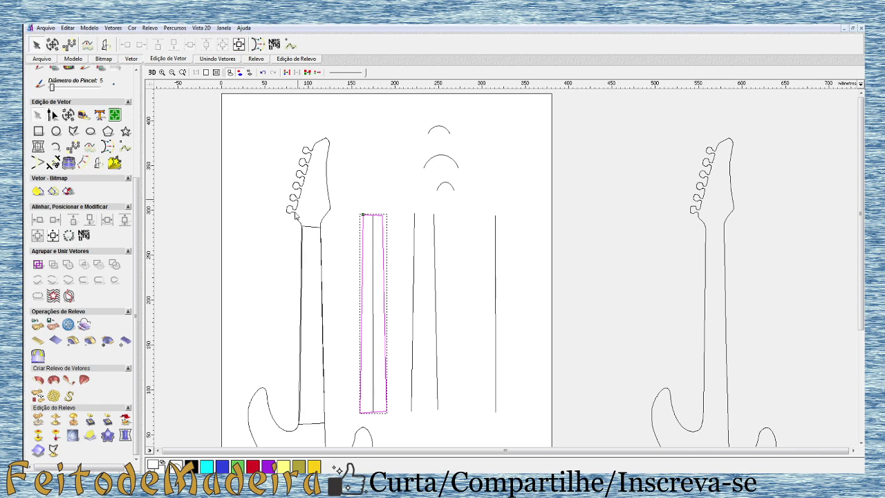
left_click(340, 360)
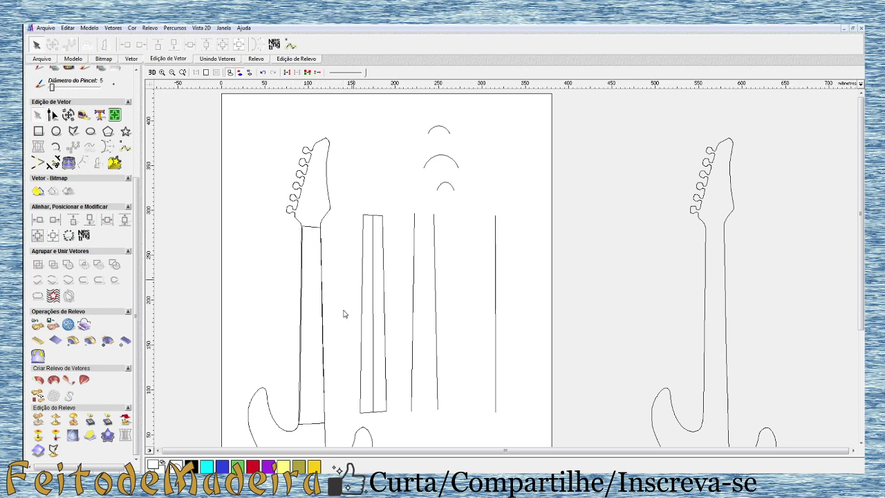
left_click(380, 267)
left_click(373, 284)
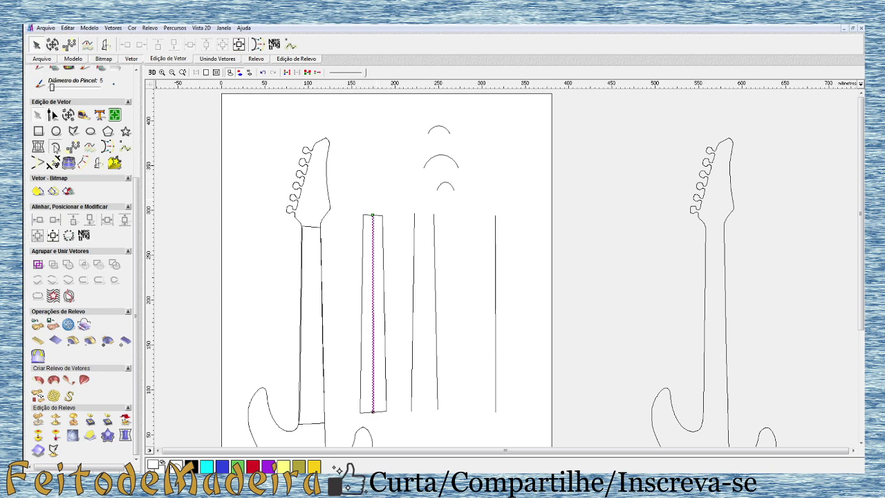
left_click(55, 146)
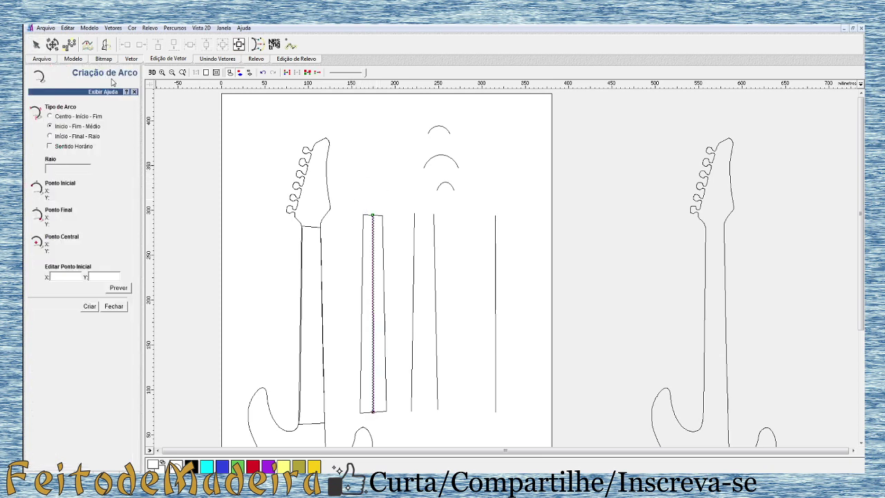
left_click(356, 166)
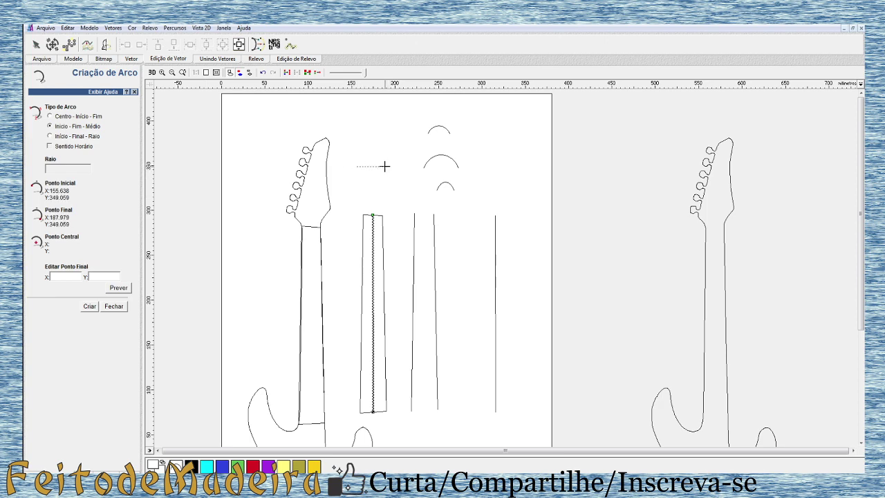
left_click(386, 166)
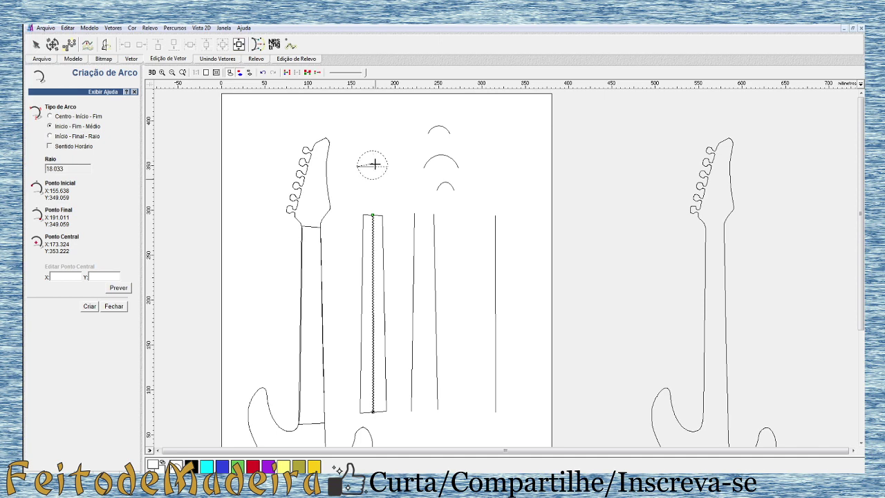
key("Escape")
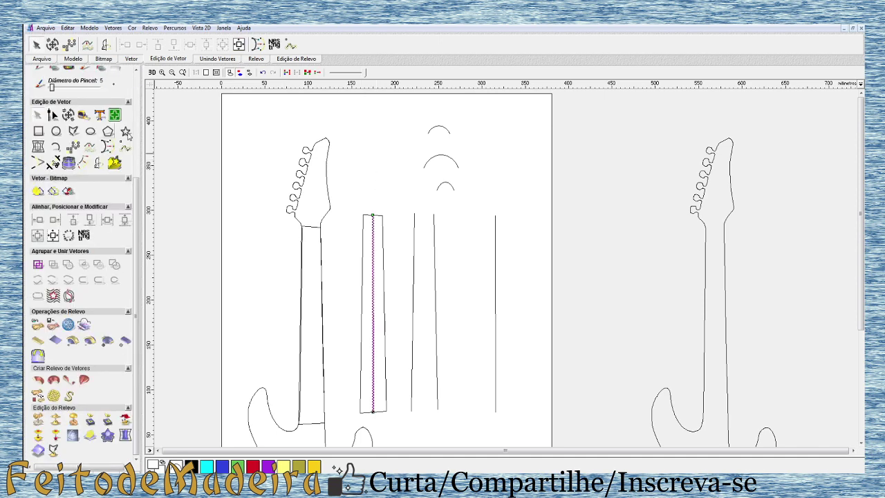
- Draw a start-end-middle arc about 38 mm wide and 11 mm high above the tapered neck shape
left_click(55, 146)
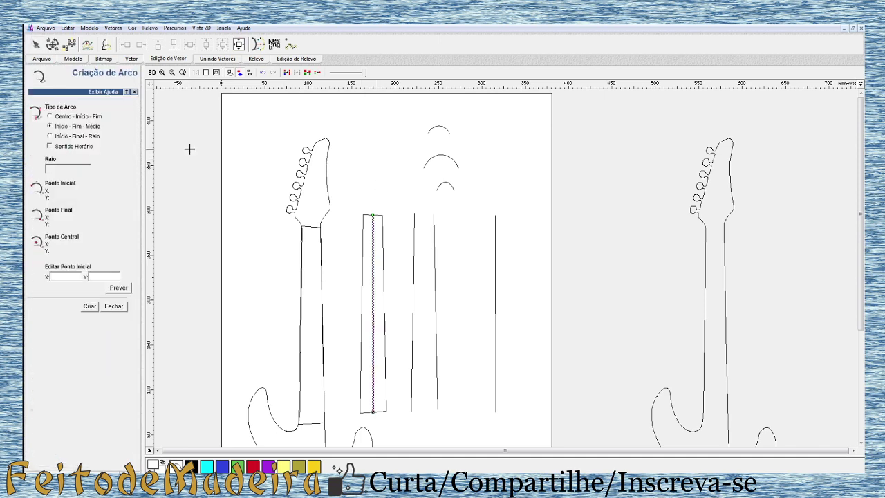
left_click(351, 169)
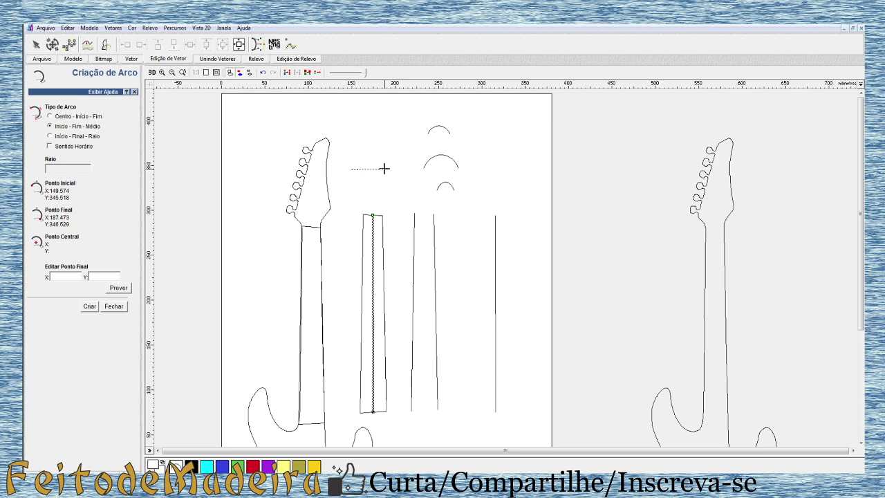
left_click(384, 167)
left_click(373, 158)
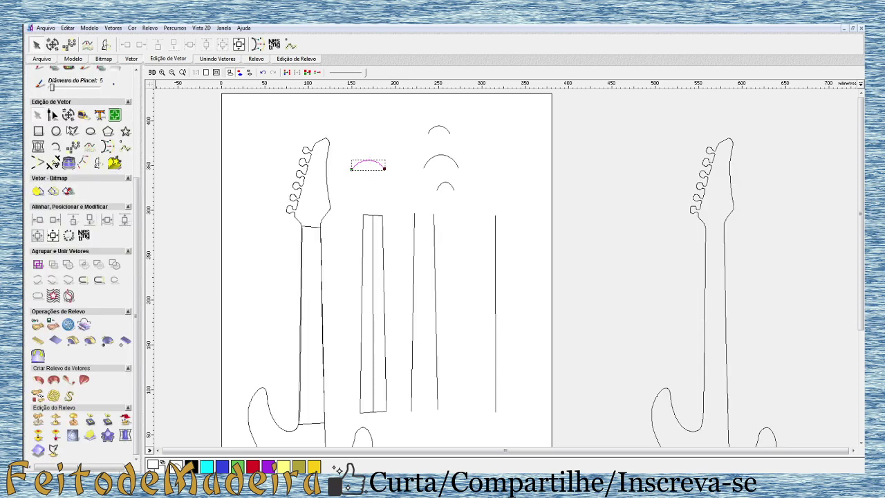
- Resize the new arc to 40 mm wide and 10 mm high with width and height unlinked
left_click(68, 116)
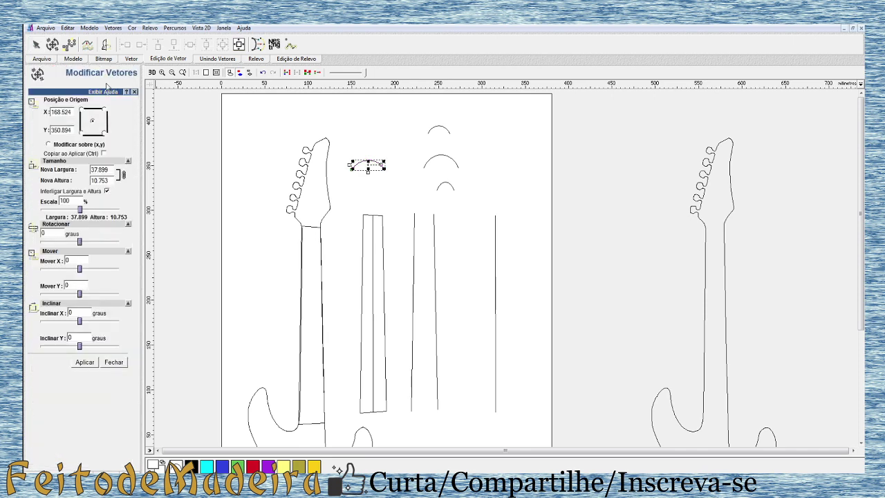
scroll(352, 168, "up", 1)
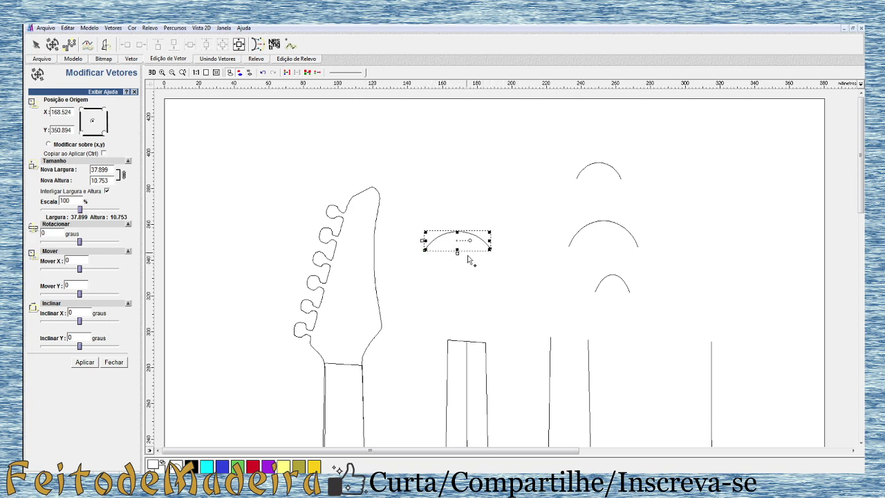
left_click(107, 191)
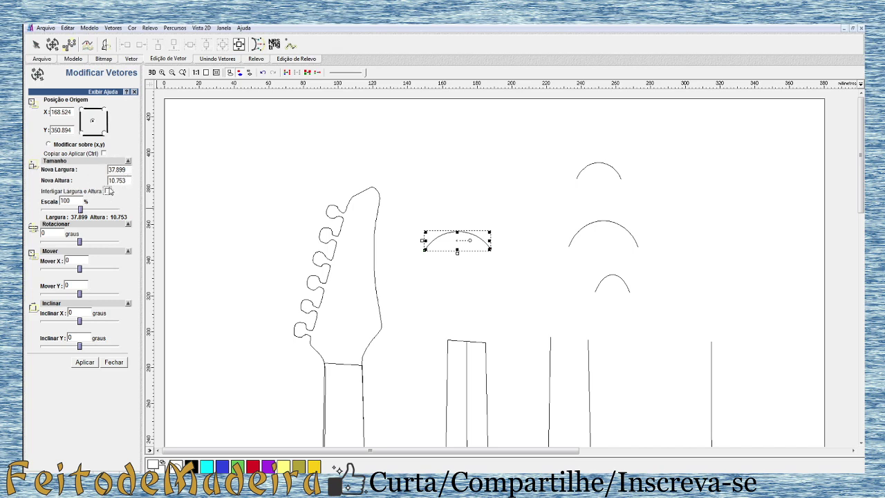
left_click_drag(126, 169, 94, 176)
type("40")
left_click_drag(128, 181, 96, 182)
type("10")
left_click(84, 362)
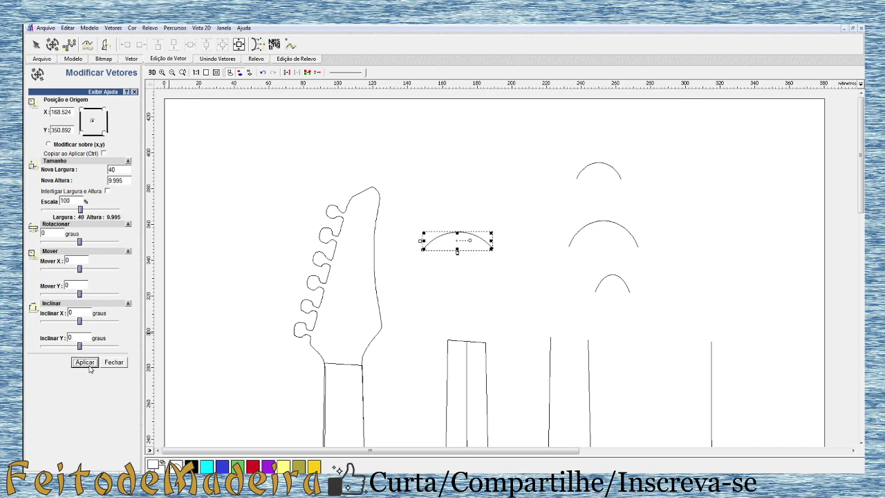
left_click(423, 296)
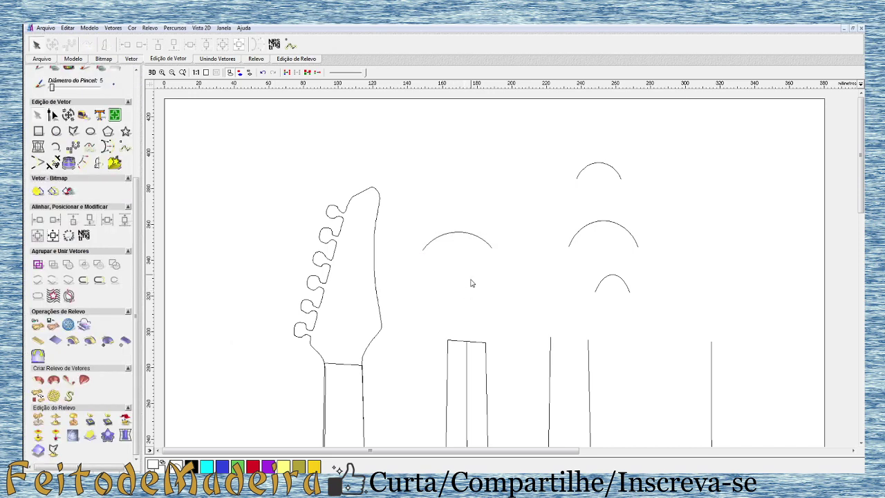
left_click(455, 232)
scroll(499, 249, "down", 2)
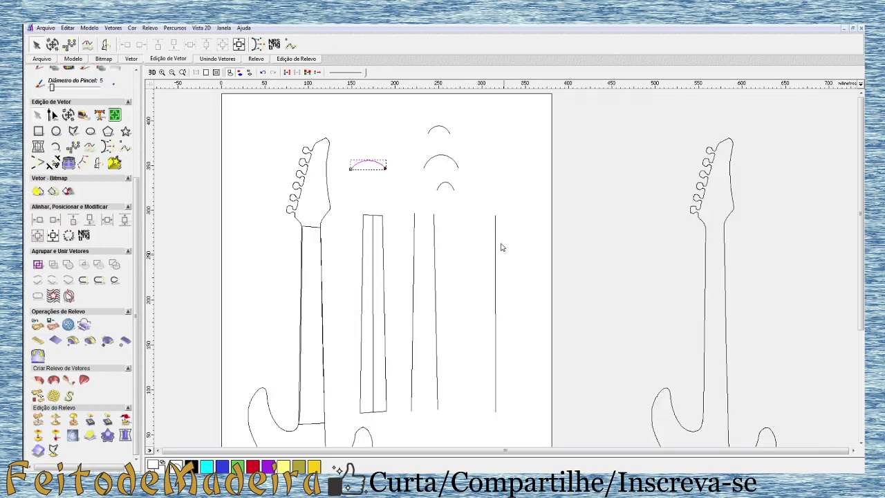
scroll(475, 293, "down", 2)
scroll(432, 265, "up", 2)
scroll(432, 266, "down", 2)
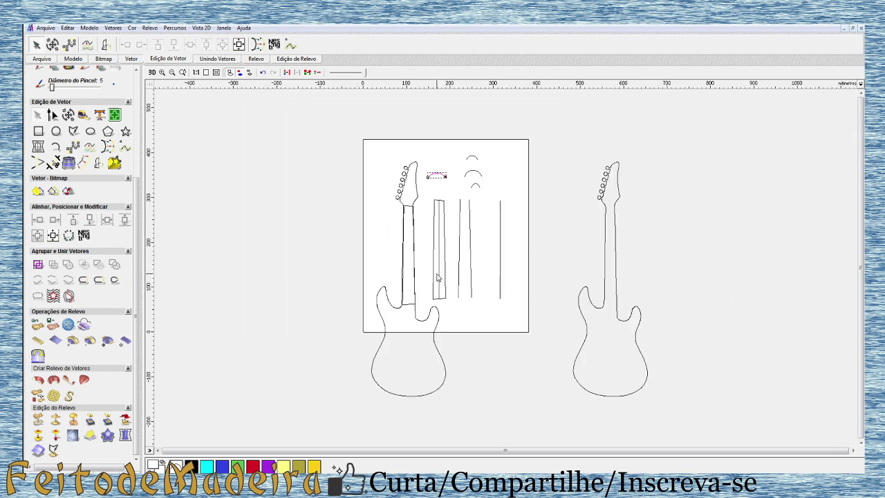
- Start the Extrude wizard and assign the centre line of the tapered neck shape as the path curve
scroll(438, 270, "up", 2)
left_click(373, 314)
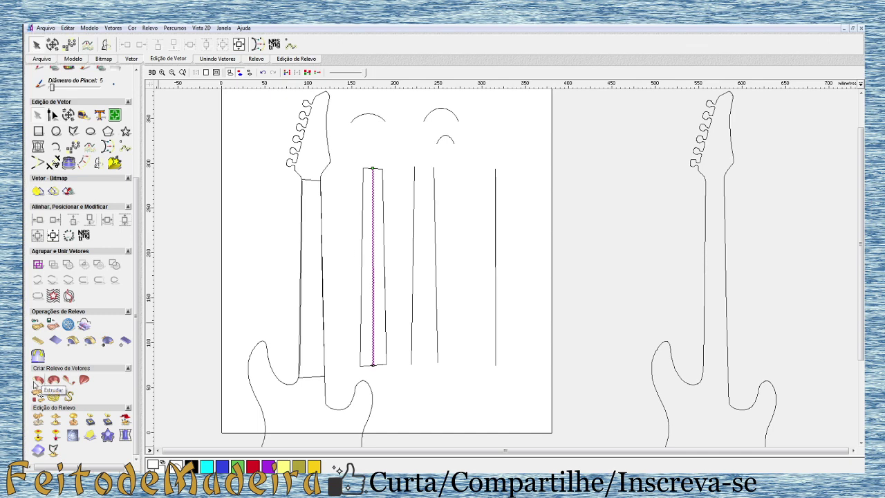
left_click(36, 385)
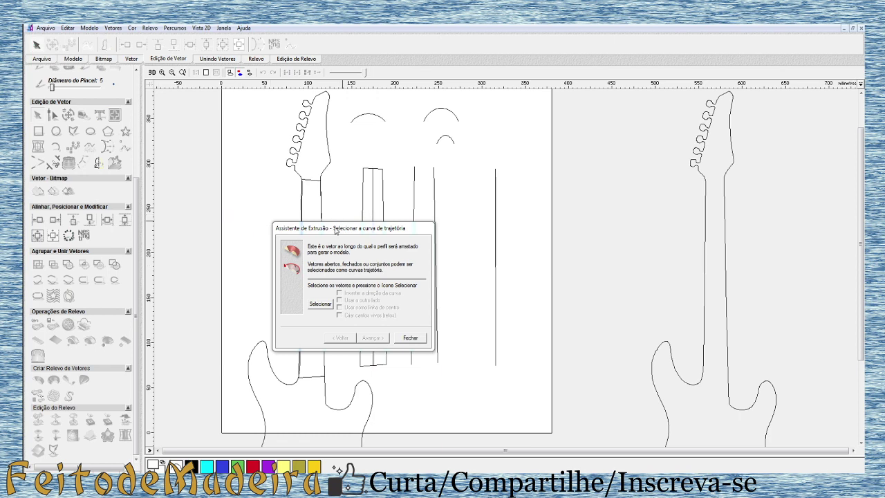
left_click_drag(348, 228, 230, 223)
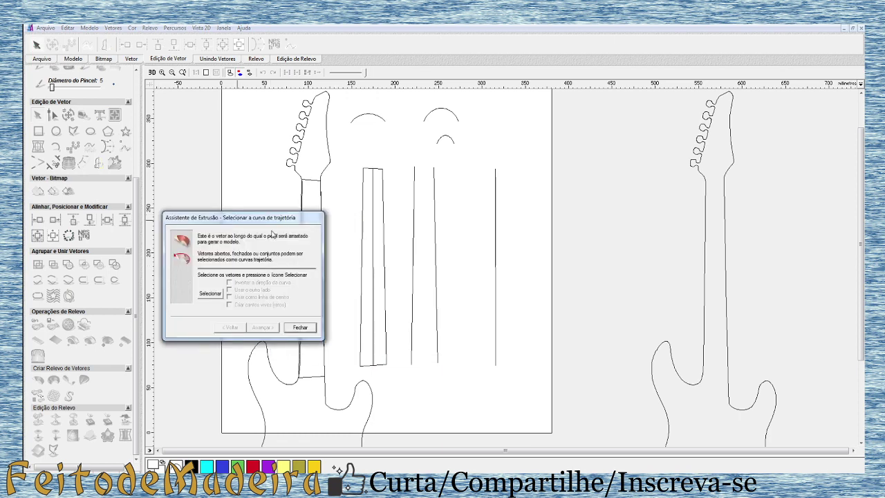
left_click(373, 300)
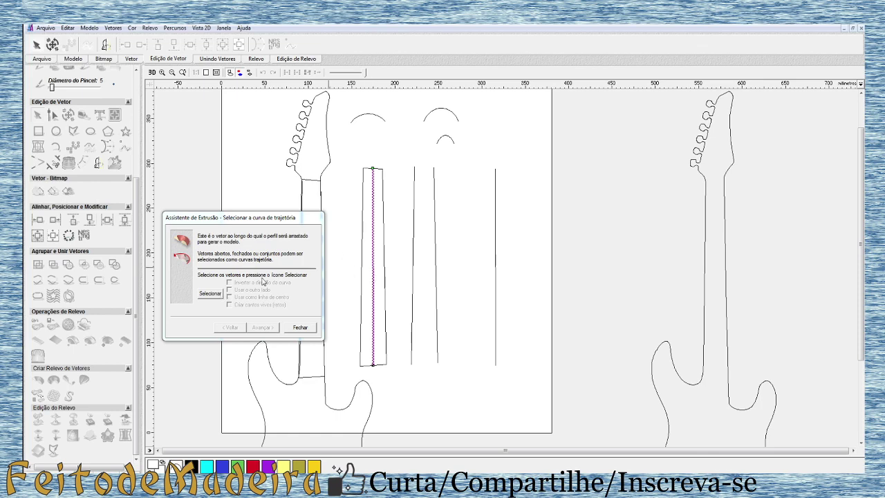
left_click(209, 294)
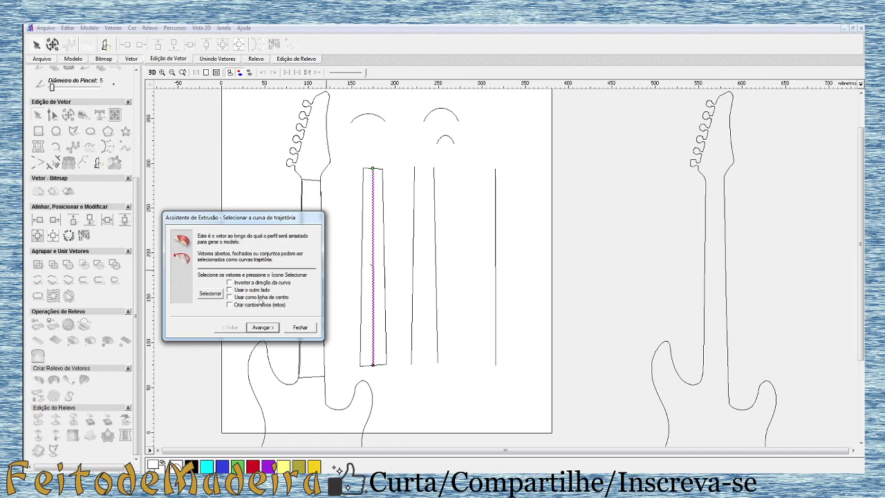
- Set the path curve to be used as a centre line, leaving its direction not inverted
left_click(229, 299)
left_click(346, 286)
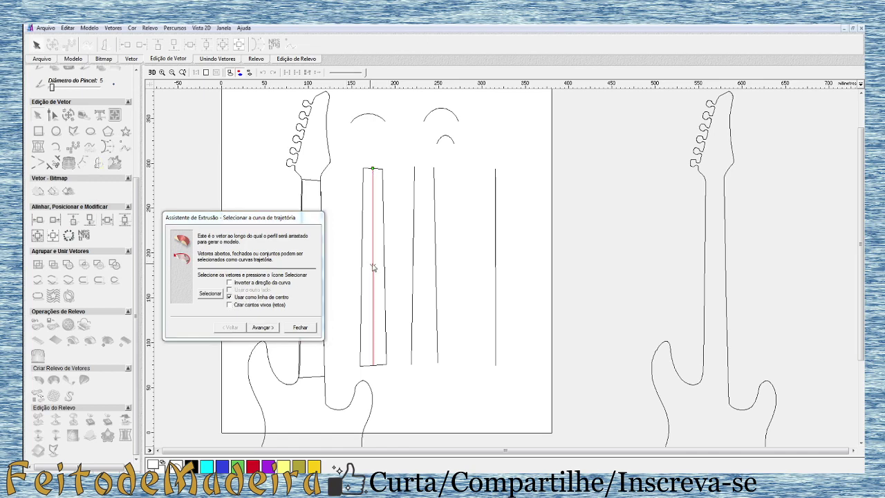
scroll(367, 268, "up", 3)
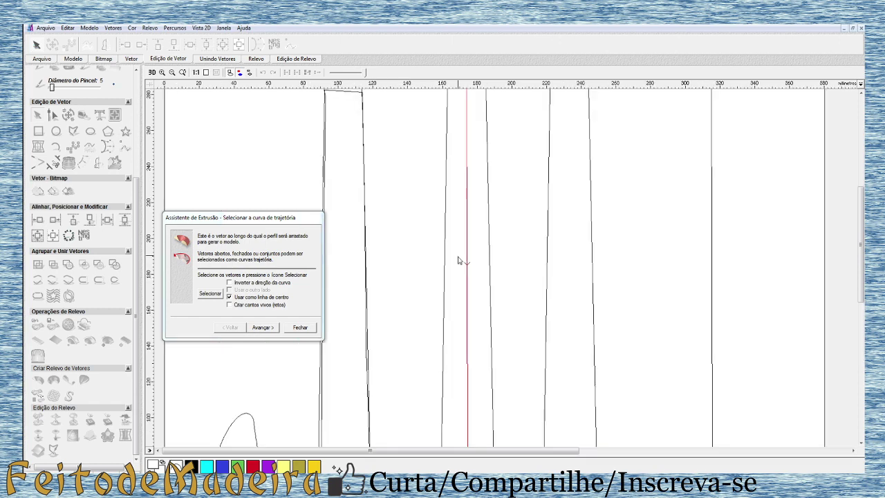
scroll(481, 286, "down", 3)
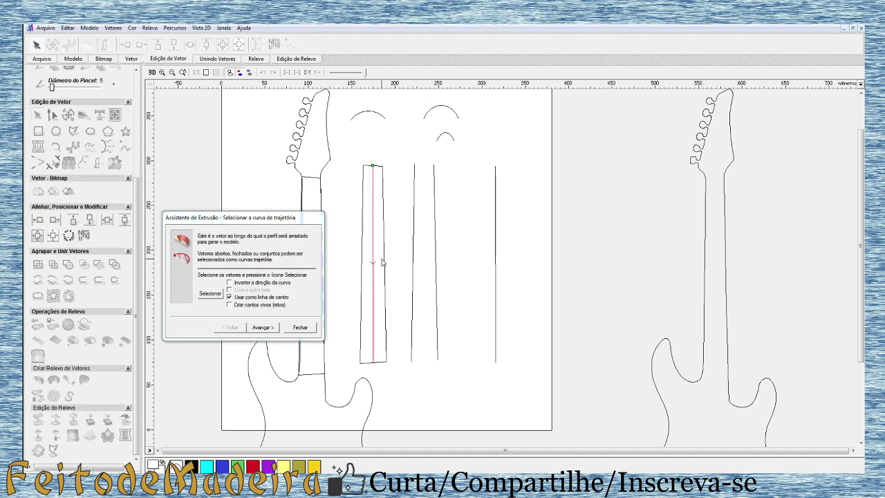
left_click(230, 284)
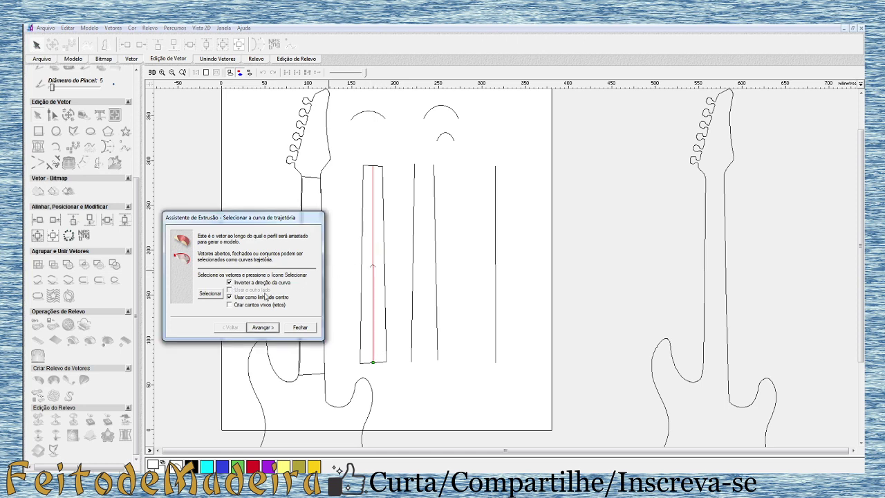
left_click(230, 283)
left_click(262, 328)
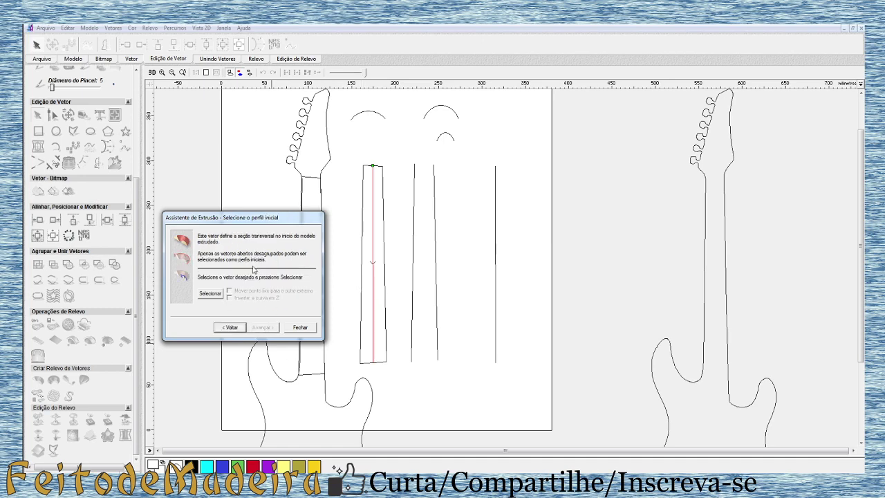
left_click(365, 114)
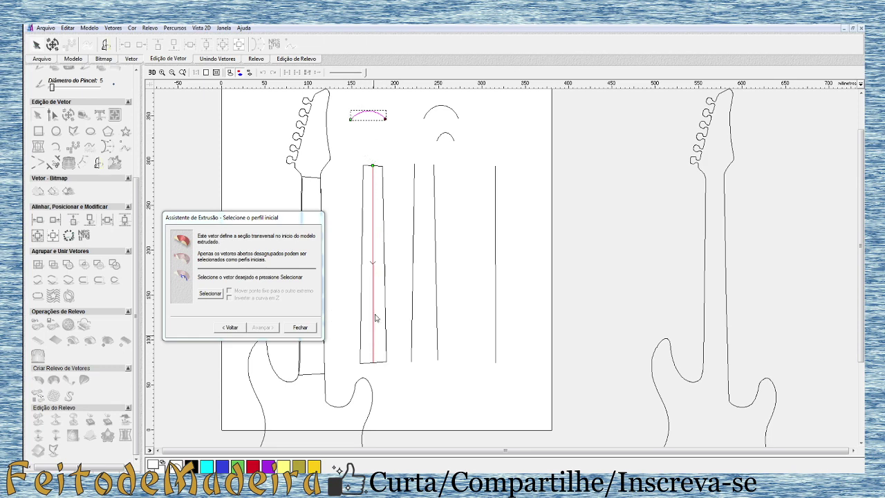
left_click(212, 294)
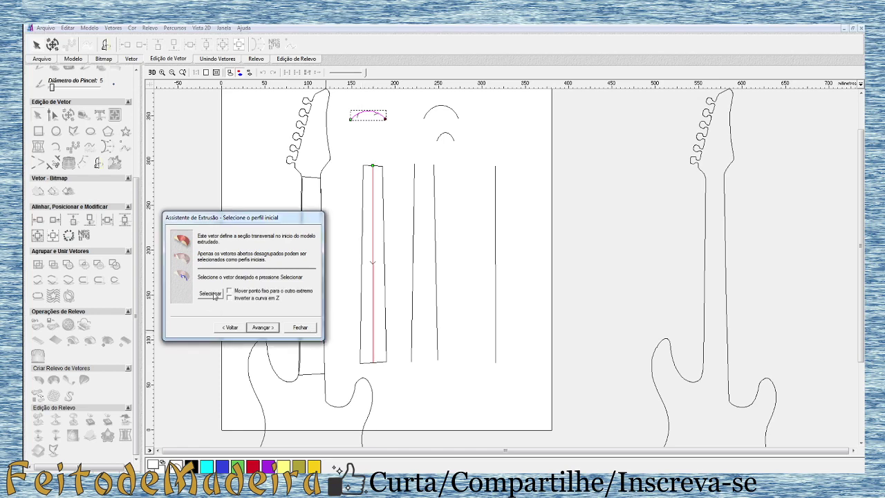
left_click(262, 329)
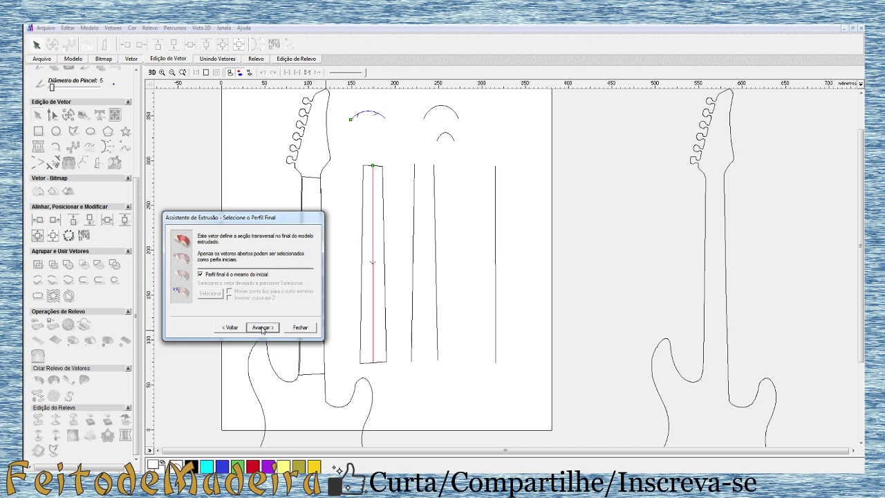
left_click(262, 329)
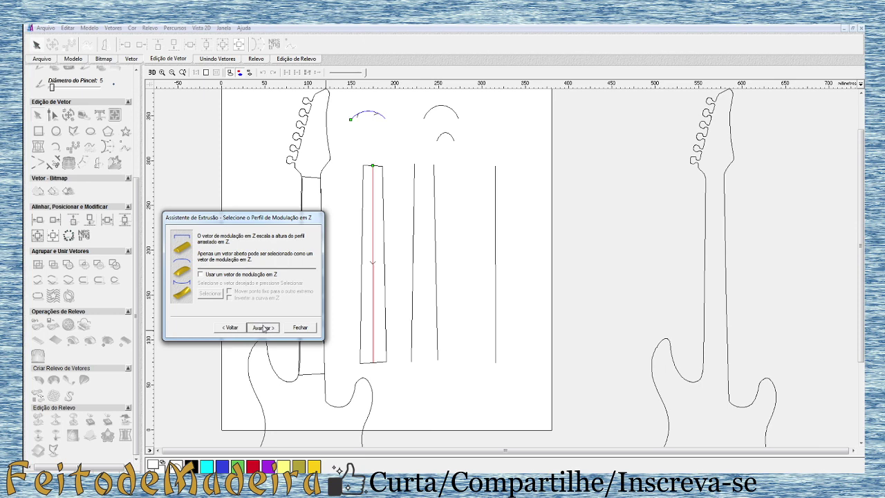
left_click(262, 327)
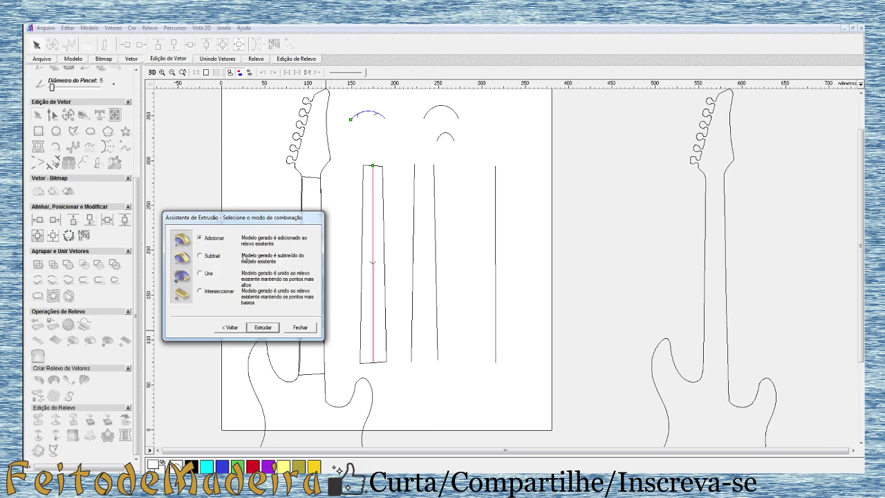
left_click(152, 72)
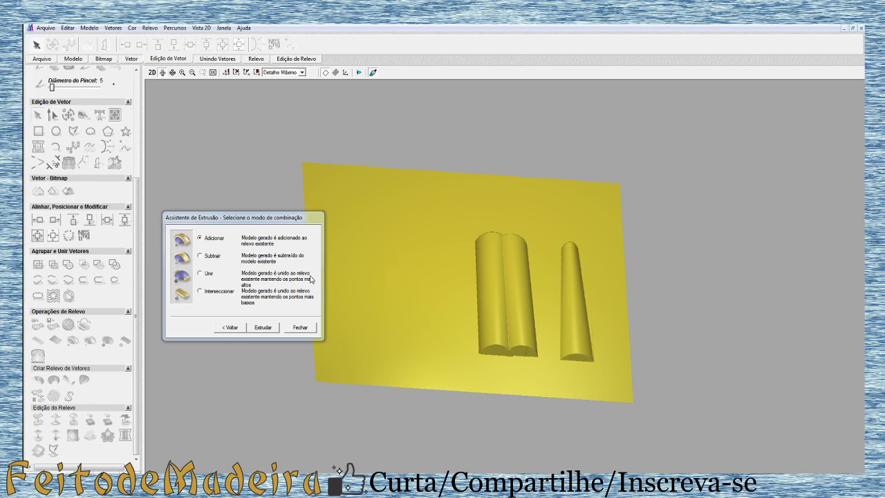
left_click(300, 327)
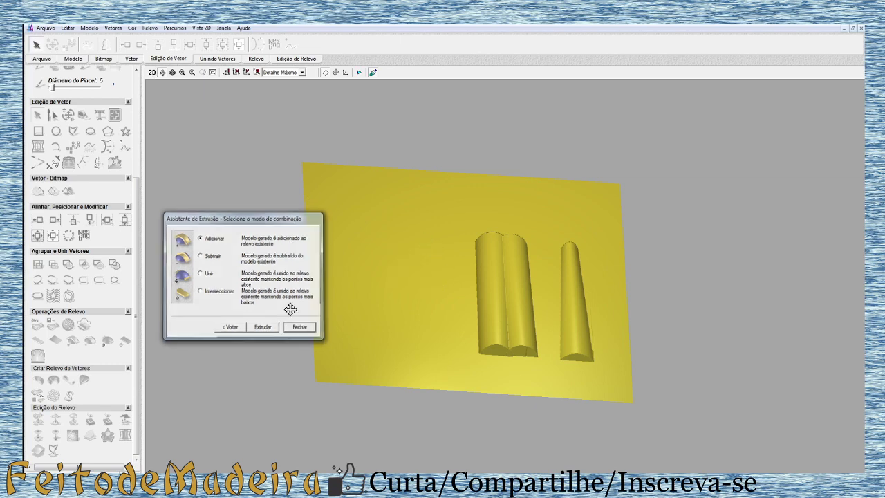
- Reset the existing relief to zero with the shape editor, check it in 3D and return to the 2D view
left_click(152, 72)
right_click(407, 391)
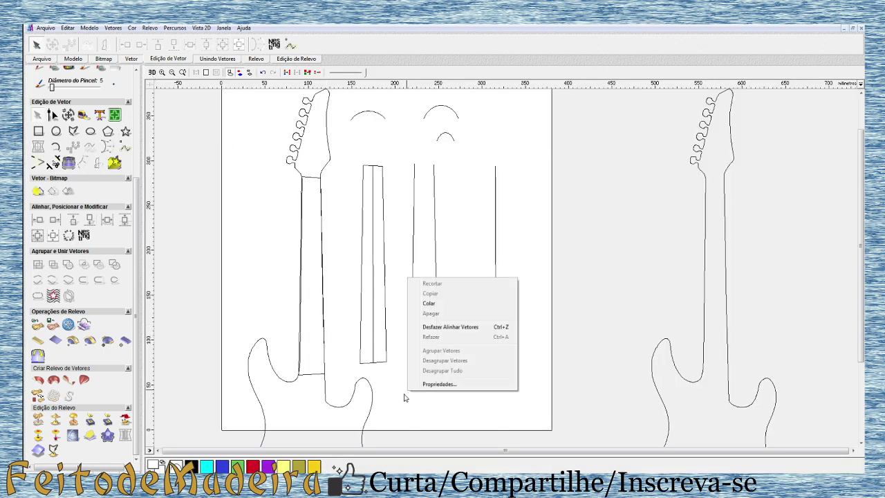
left_click(440, 384)
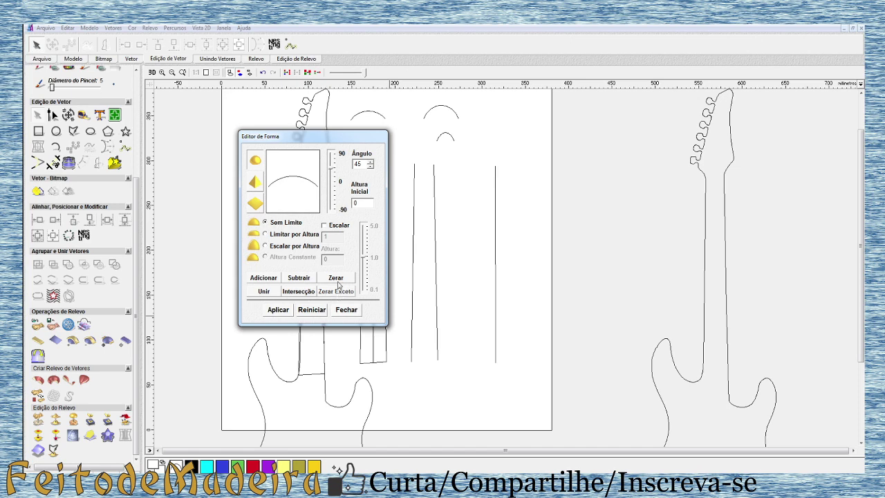
left_click(152, 72)
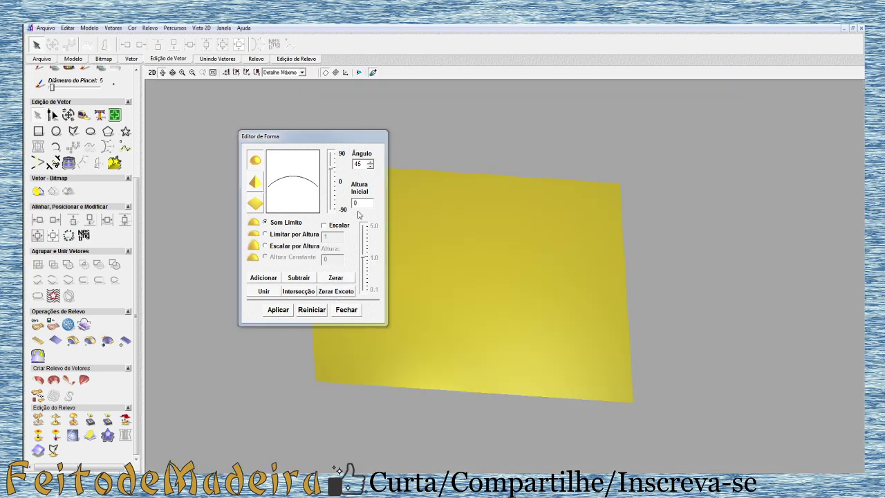
left_click(346, 309)
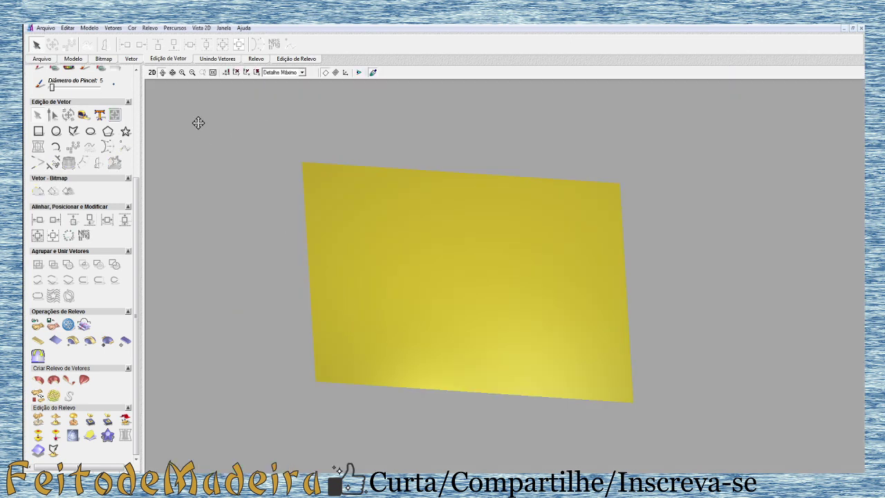
left_click(152, 72)
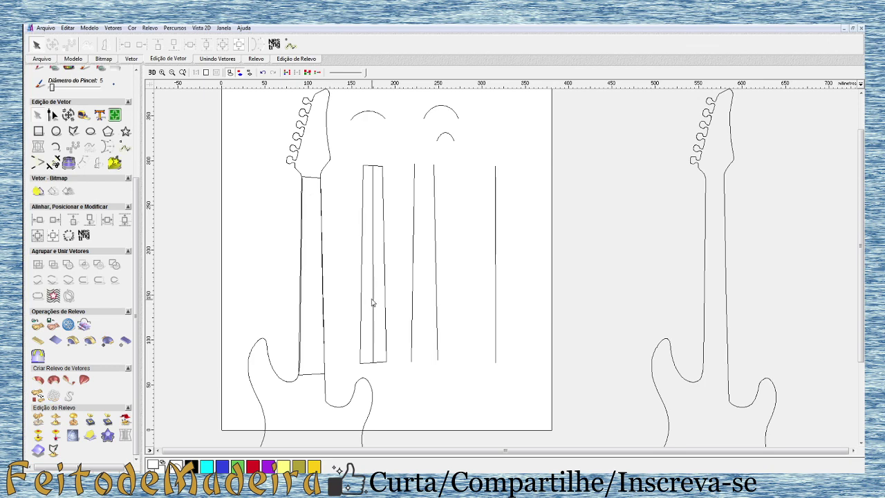
- Start the Extrude wizard and assign the tapered neck shape's centre line as the path curve, used as a centre line
left_click(38, 379)
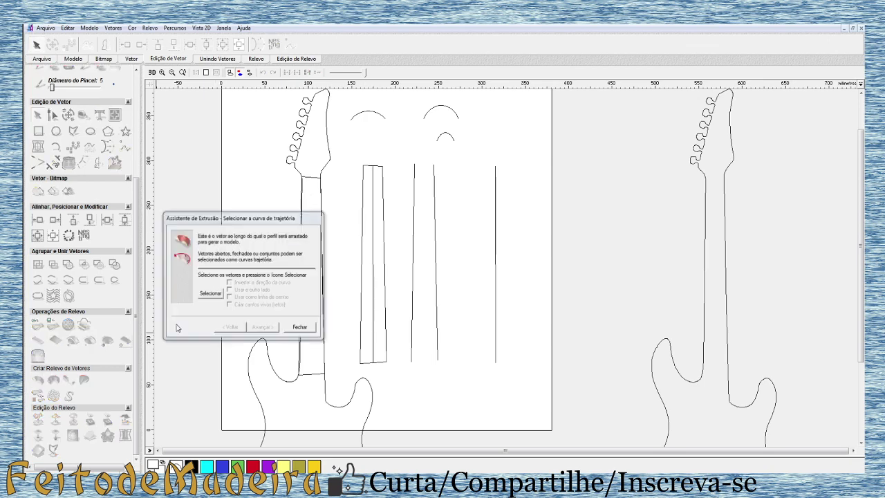
left_click(373, 295)
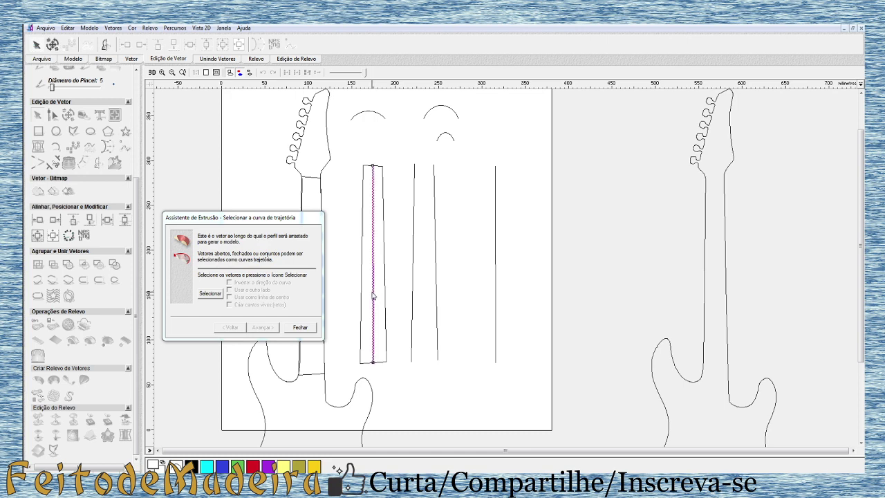
left_click(215, 294)
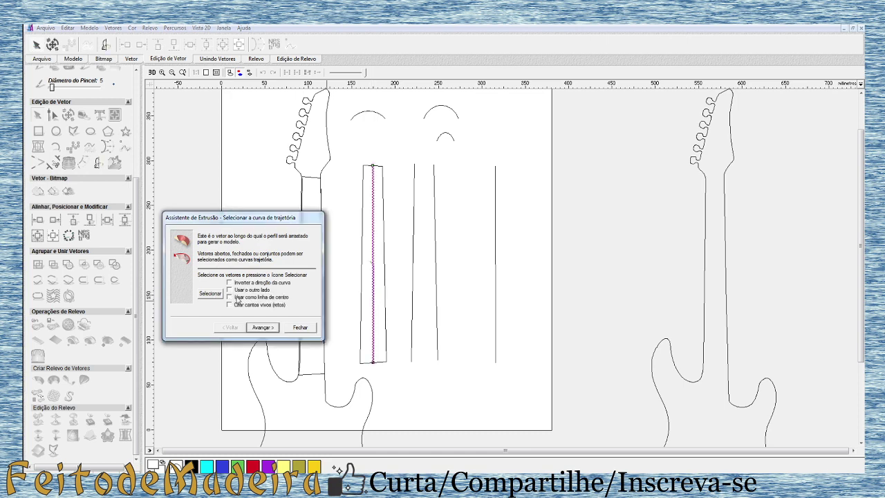
left_click(263, 328)
- Assign the arc above the tapered neck shape as the start profile, with the same end profile and no Z modulation
left_click(212, 295)
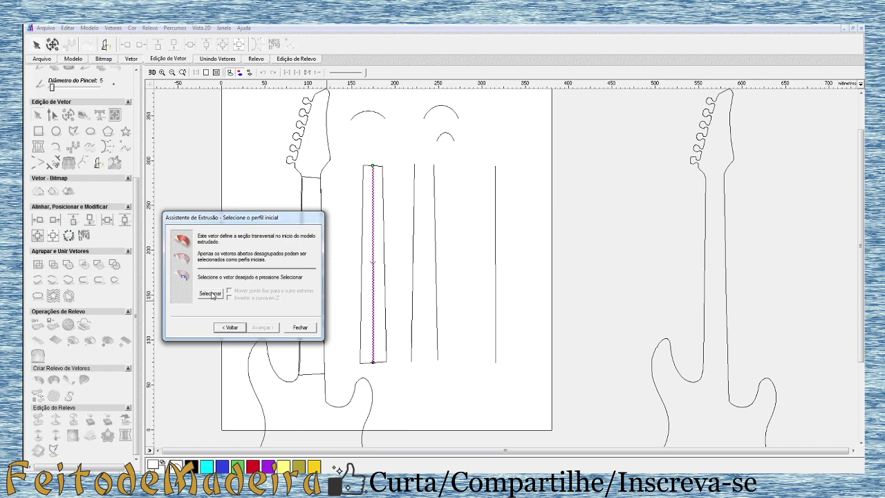
left_click(357, 114)
left_click(211, 295)
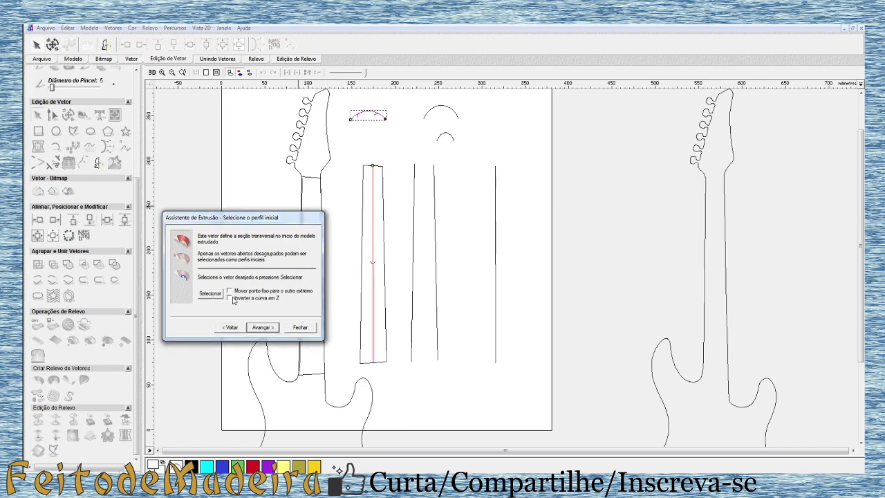
left_click(268, 327)
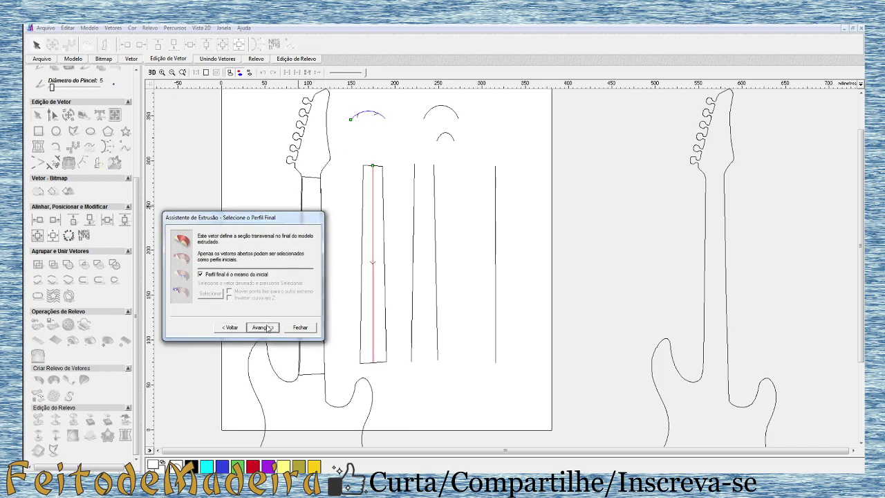
left_click(268, 327)
left_click(270, 329)
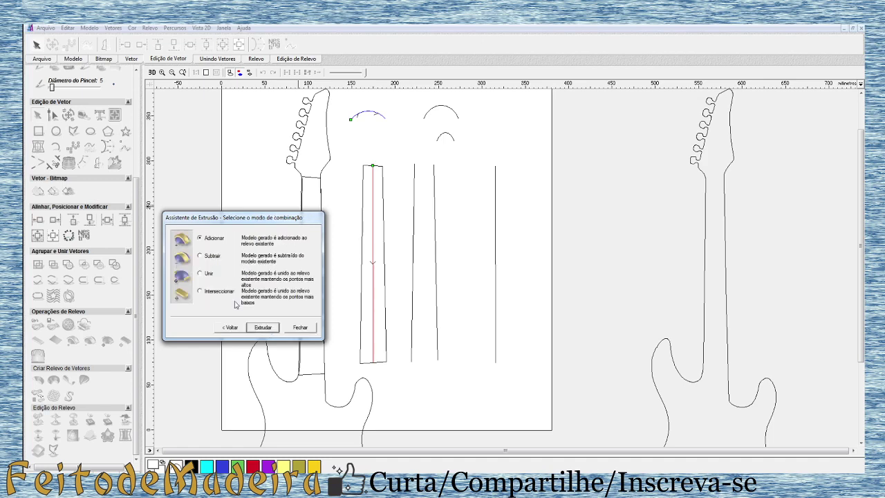
- Extrude the arc in Add mode, inspect the relief in 3D, close the wizard and return to the 2D view
left_click(262, 328)
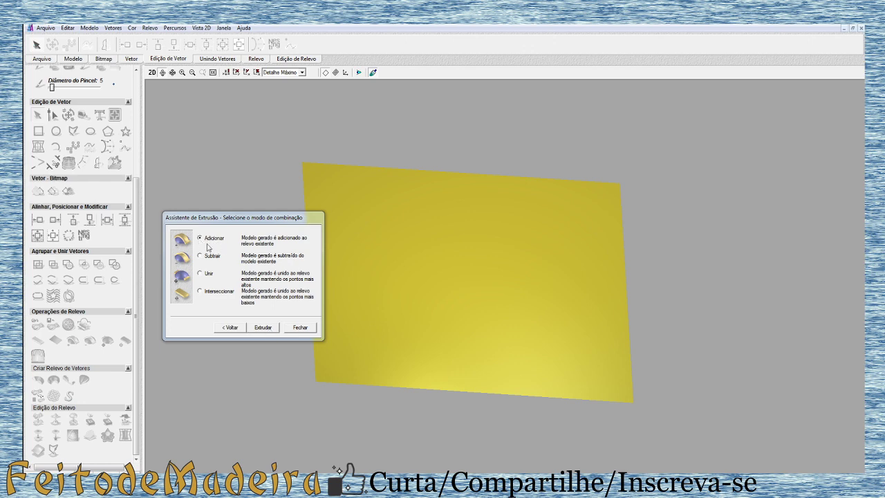
left_click(262, 328)
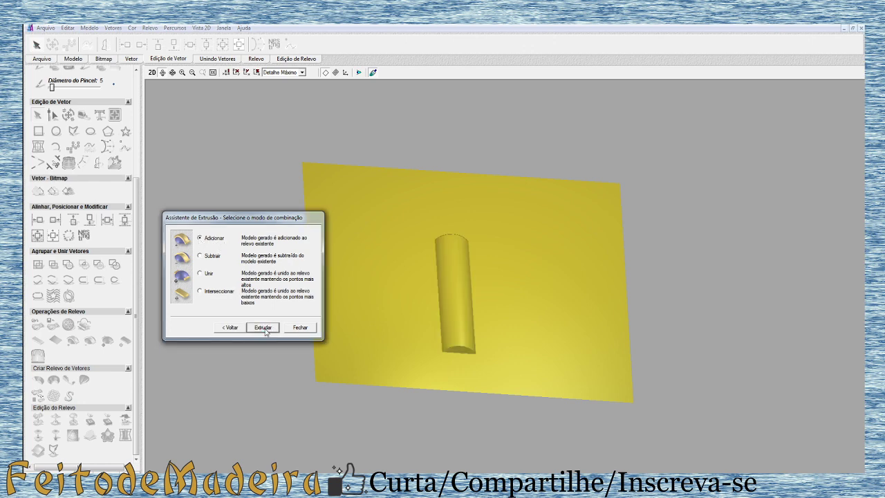
left_click_drag(434, 284, 508, 333)
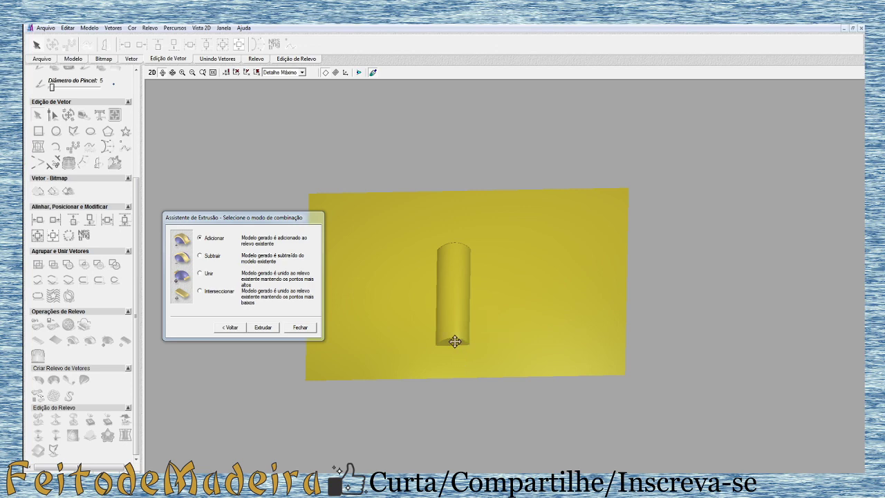
left_click_drag(466, 361, 464, 430)
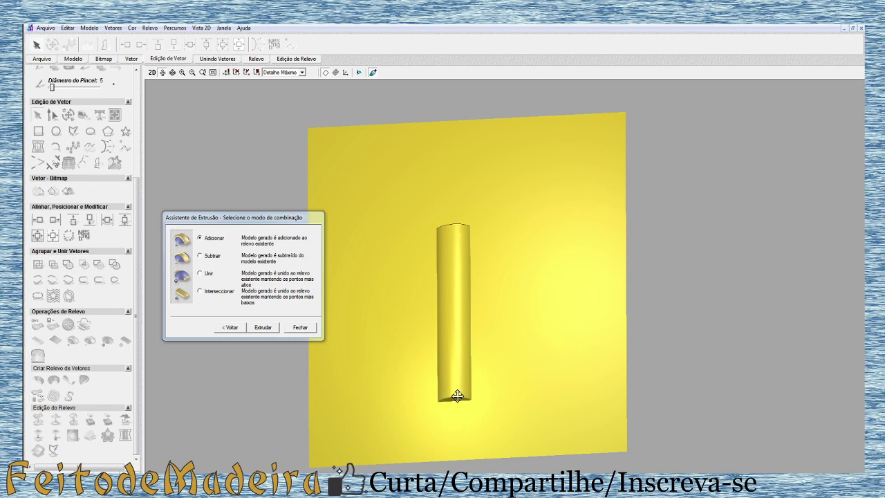
left_click_drag(497, 390, 485, 295)
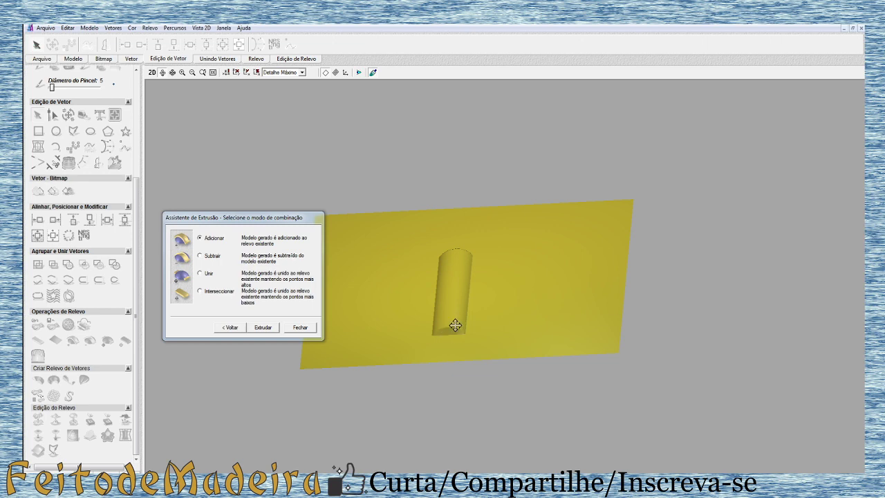
left_click(300, 327)
key("F2")
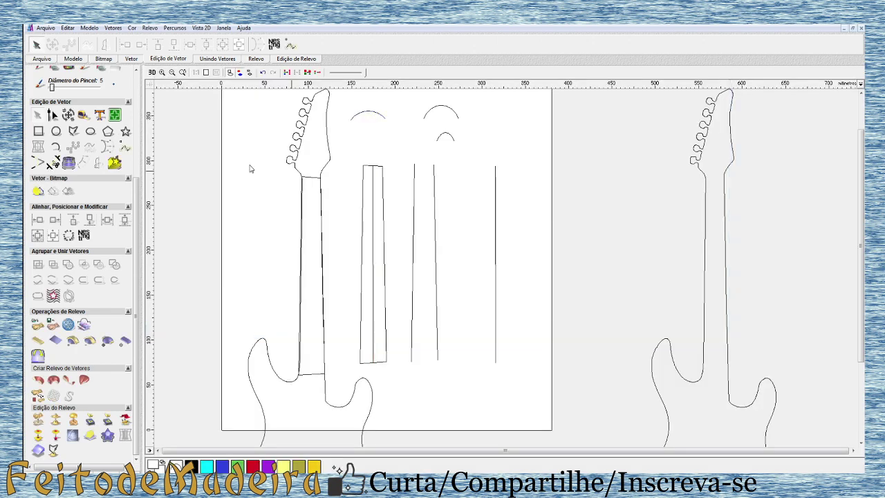
- Create a rectangle 40 mm wide and about 219 mm high over the tapered neck shape
left_click(363, 228)
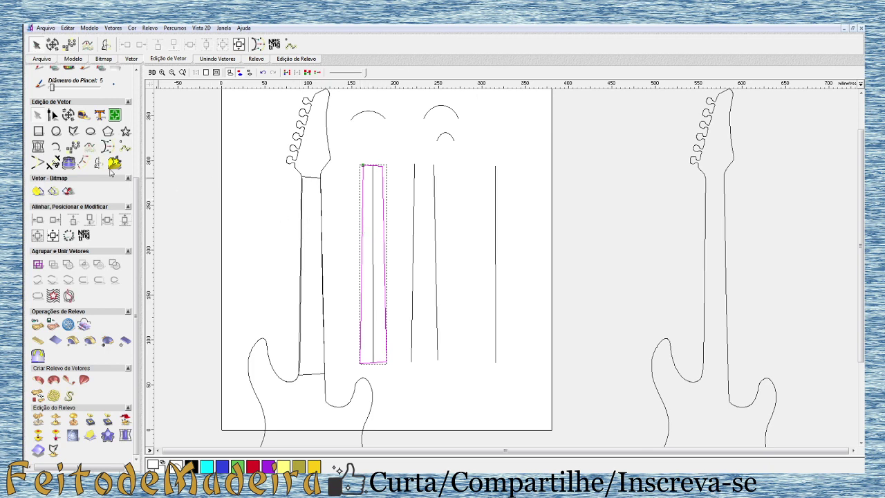
left_click(38, 131)
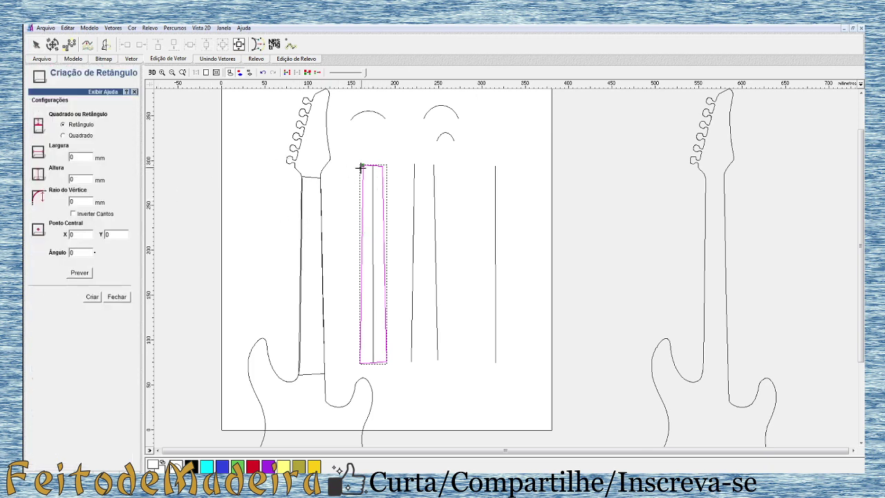
mouse_move(361, 166)
left_mouse_down()
mouse_move(383, 174)
mouse_move(385, 368)
mouse_move(387, 361)
left_mouse_up()
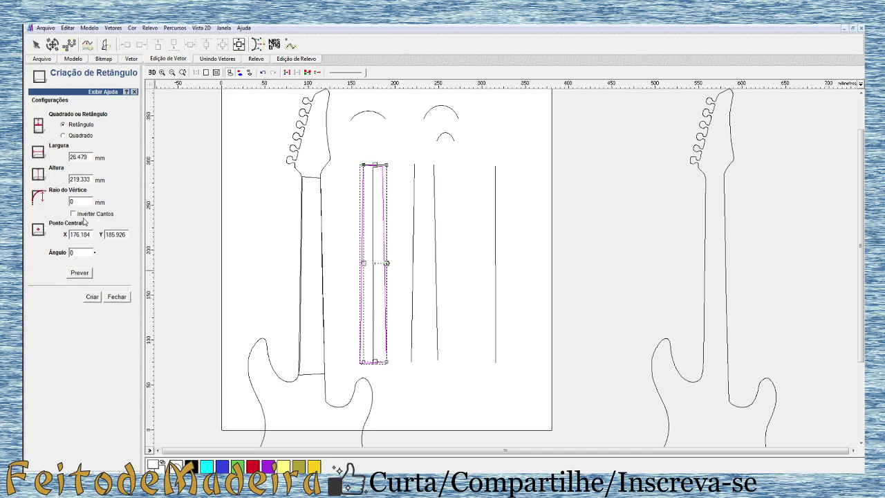
left_click_drag(91, 157, 44, 164)
type("40")
left_click(91, 296)
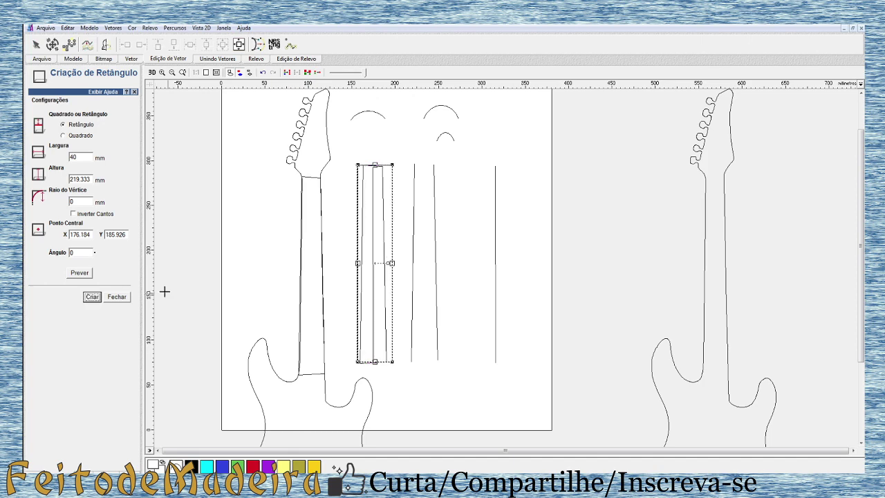
left_click(117, 299)
- Move the new rectangle so its upper edge is centred on the tapered neck's centre line, and select that line
scroll(370, 168, "up", 3)
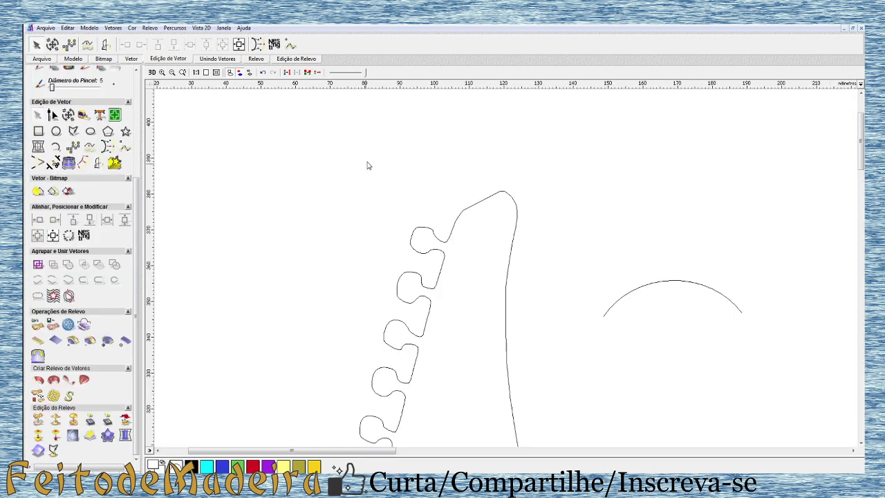
scroll(386, 204, "down", 1)
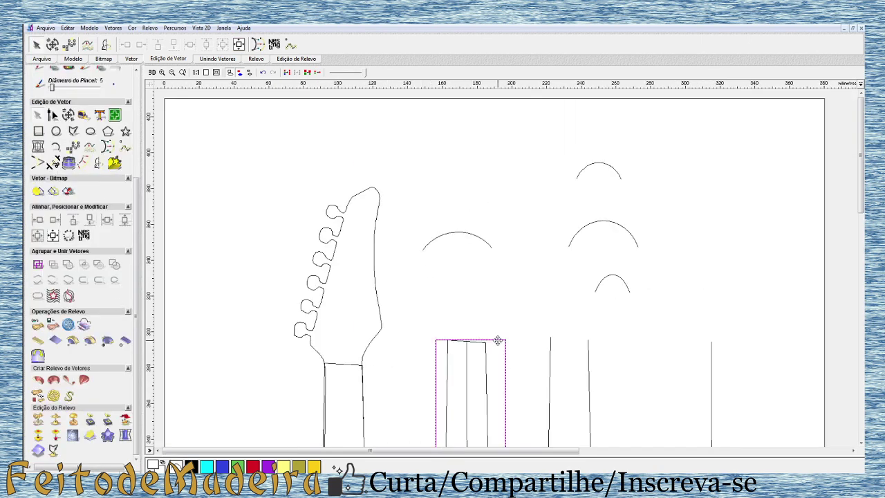
left_click_drag(497, 339, 466, 339)
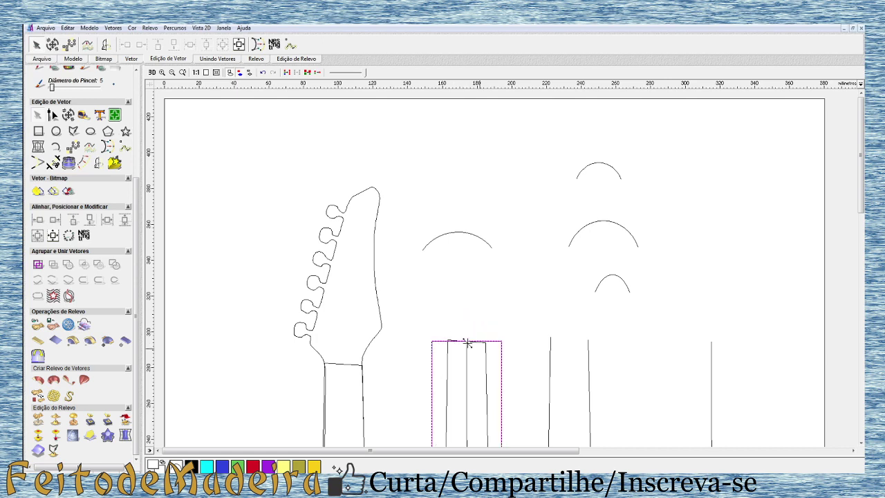
left_click(469, 365)
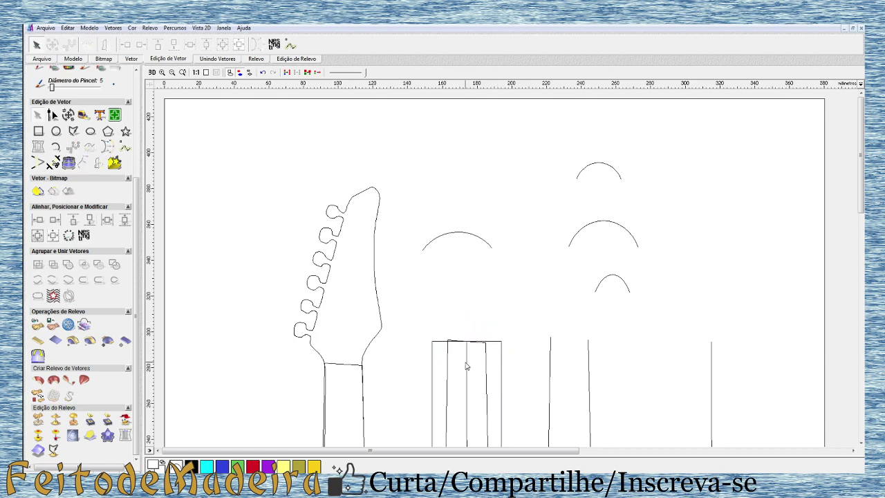
left_click(467, 369)
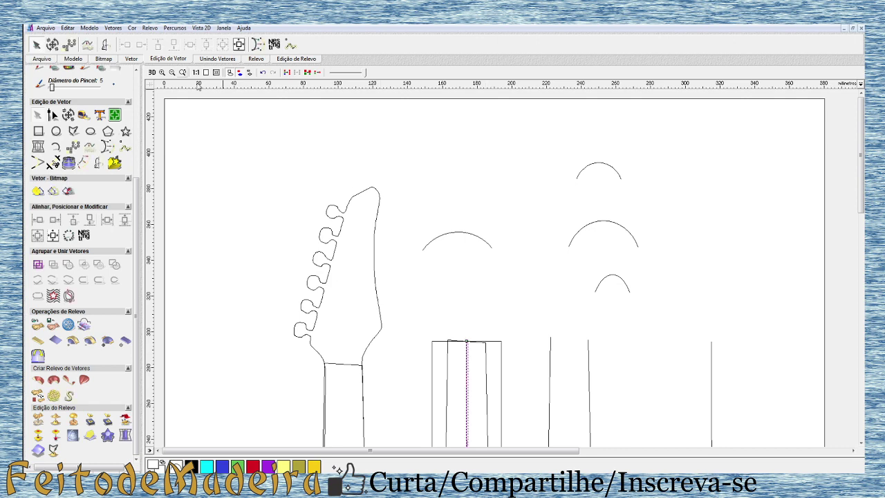
- Inspect the extruded arc relief in 3D from a low angle and return to the 2D view
left_click(152, 72)
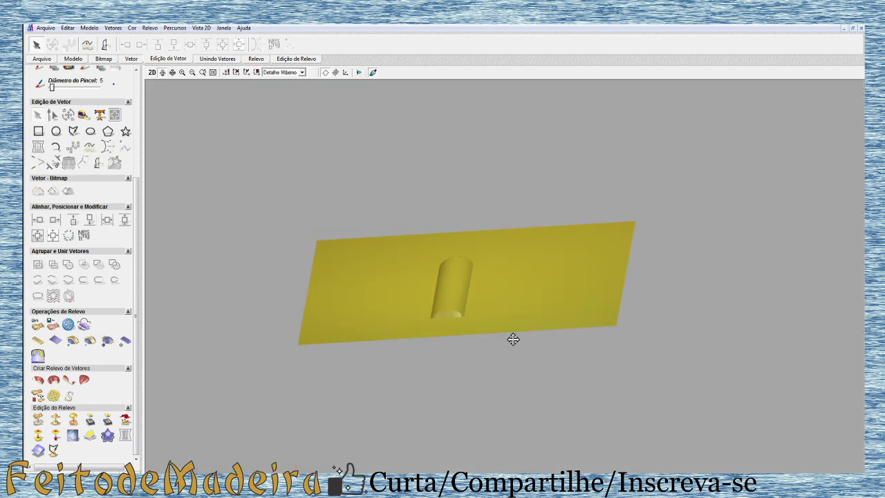
mouse_move(513, 339)
left_mouse_down()
mouse_move(523, 350)
mouse_move(530, 340)
left_mouse_up()
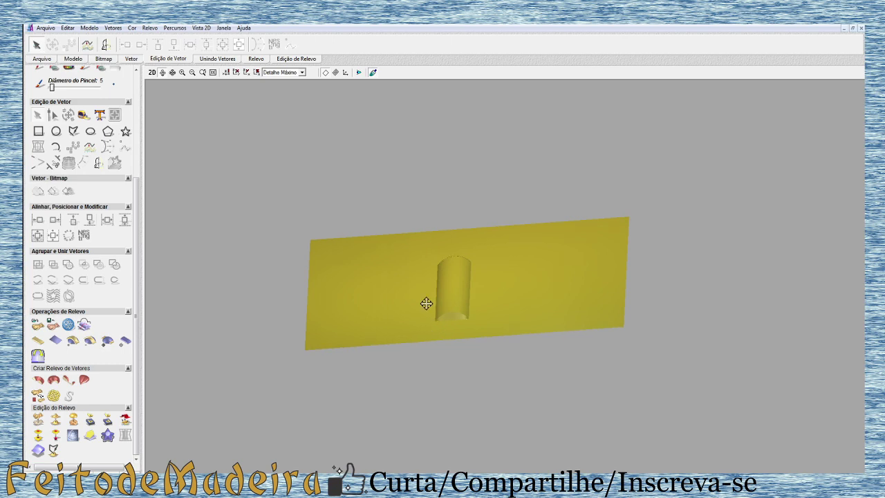
left_click_drag(425, 303, 427, 266)
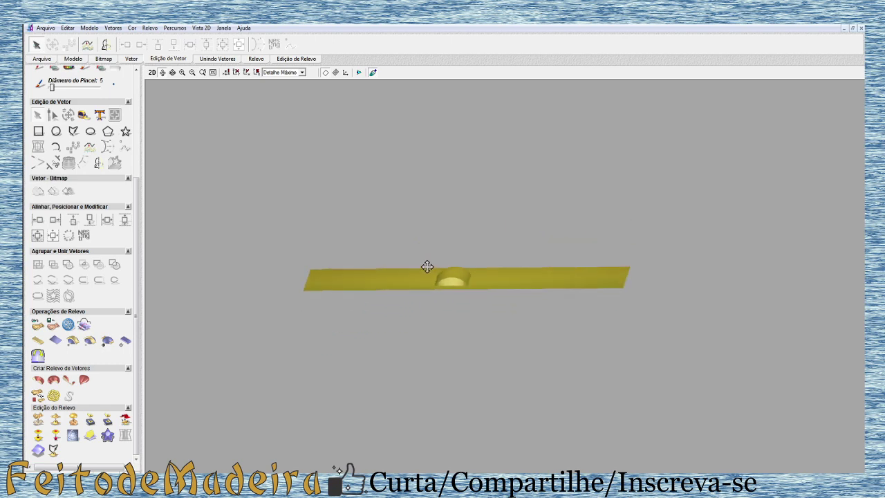
left_click(152, 72)
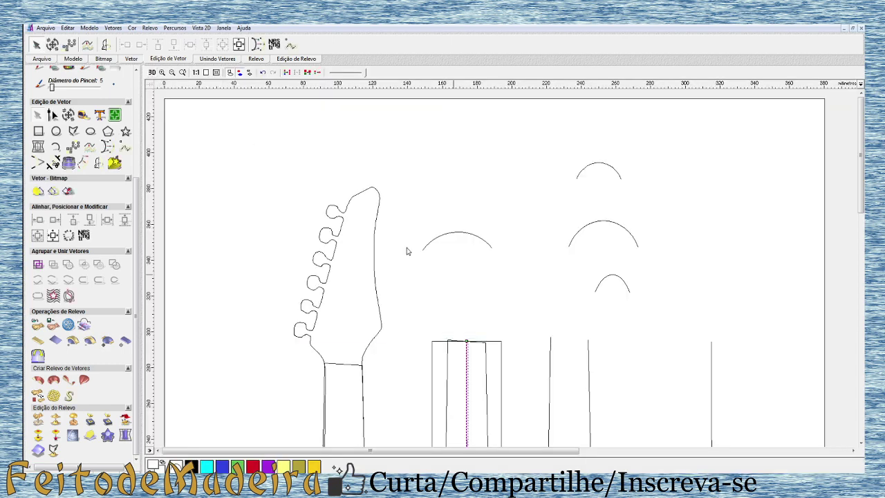
left_click(38, 131)
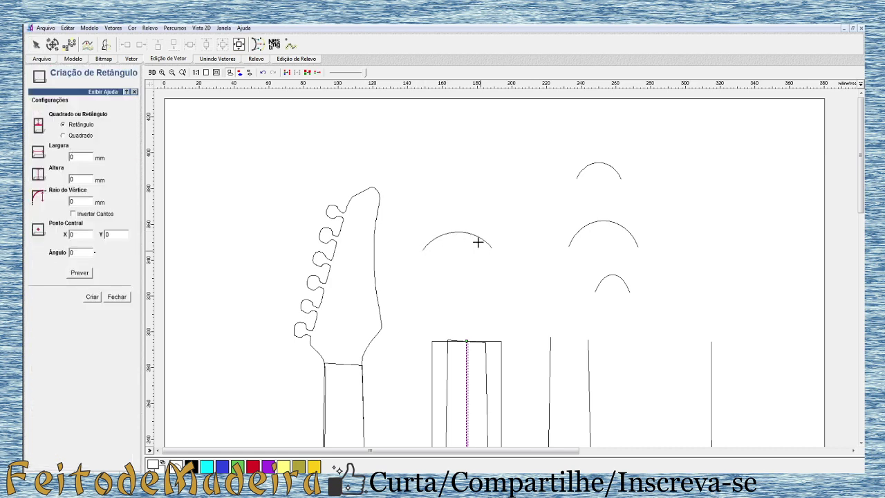
left_click_drag(422, 251, 494, 267)
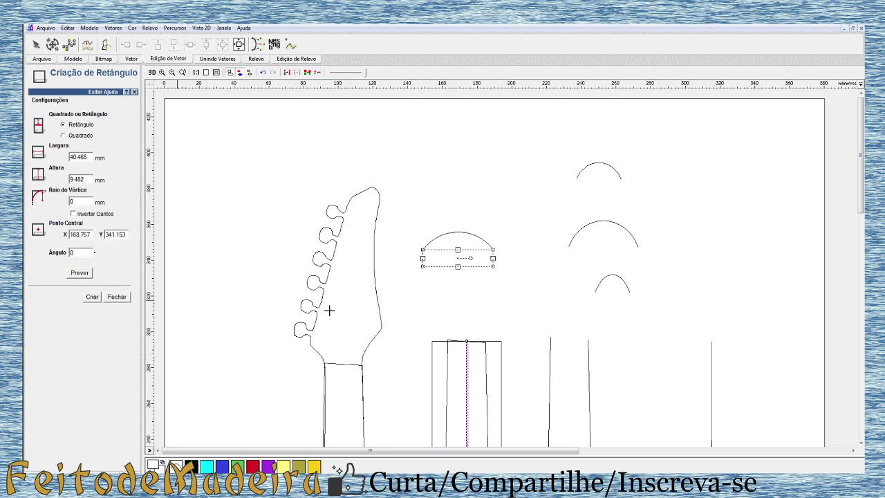
left_click(116, 296)
- Add the rectangle around the tapered neck shape to the relief as a flat shape with a start height of 10 mm
left_click(501, 345)
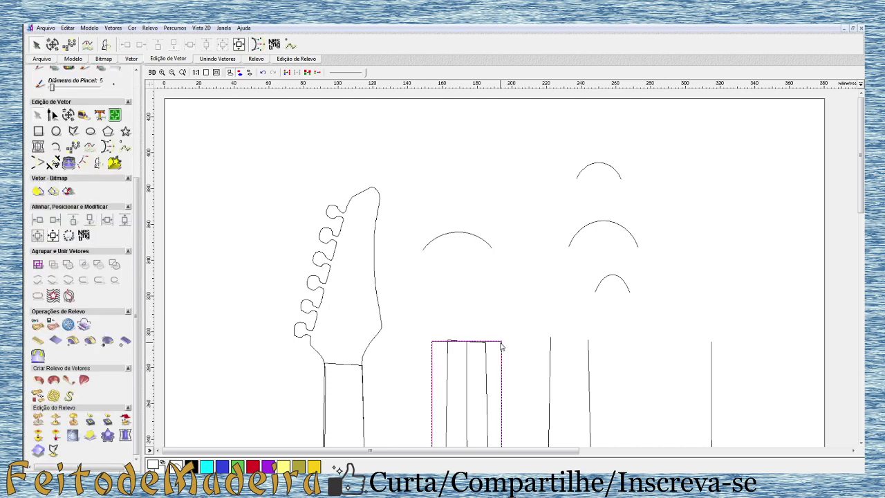
scroll(529, 289, "down", 5)
scroll(528, 289, "down", 1)
scroll(501, 276, "up", 1)
scroll(448, 257, "up", 1)
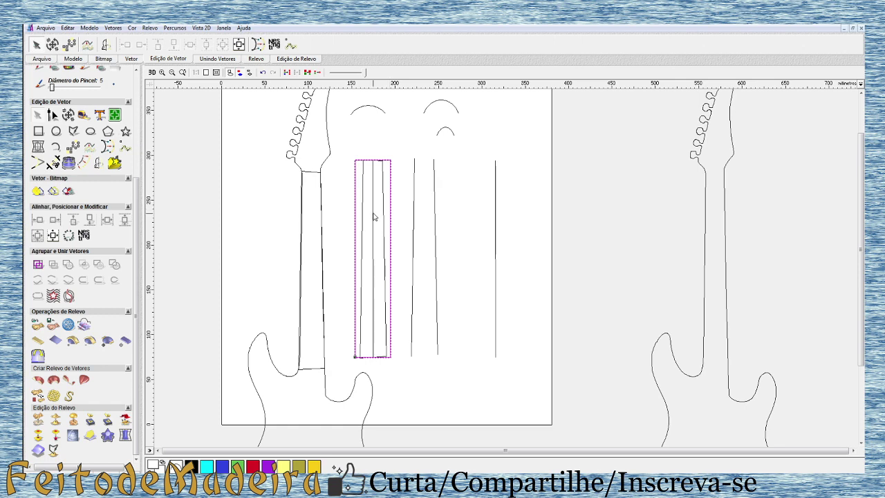
scroll(372, 214, "up", 2)
scroll(365, 173, "down", 2)
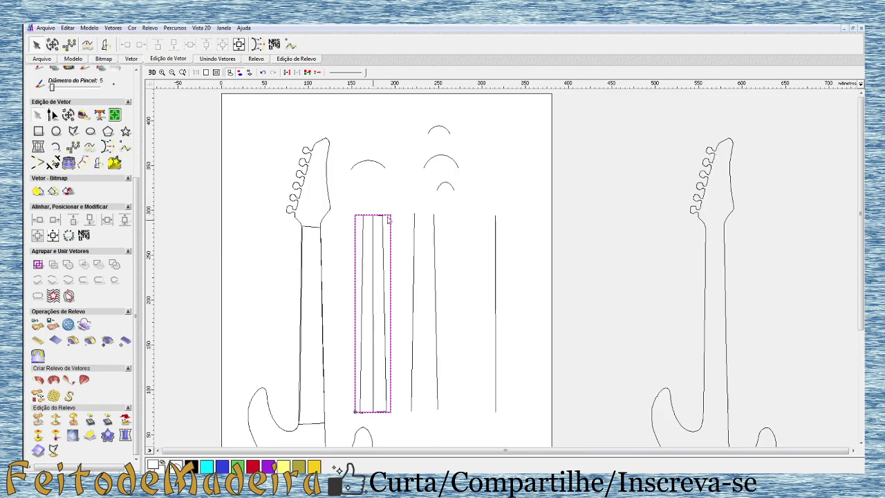
scroll(354, 225, "down", 2)
scroll(442, 233, "up", 2)
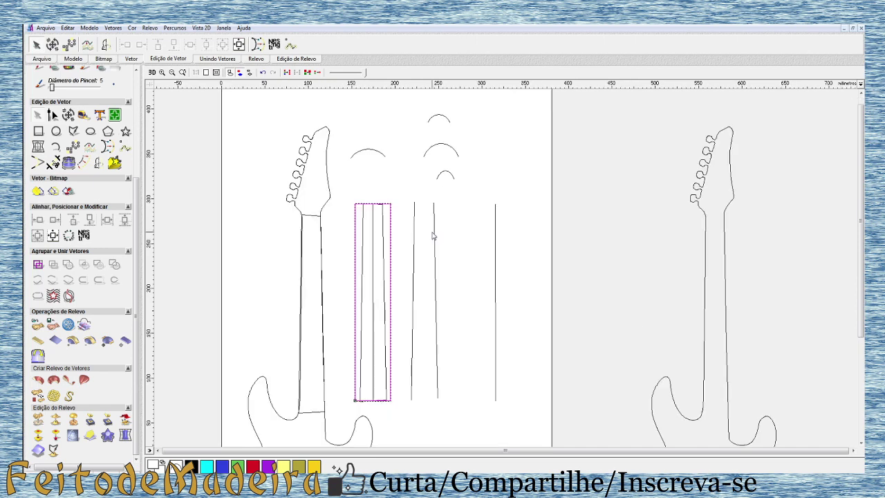
double_click(390, 260)
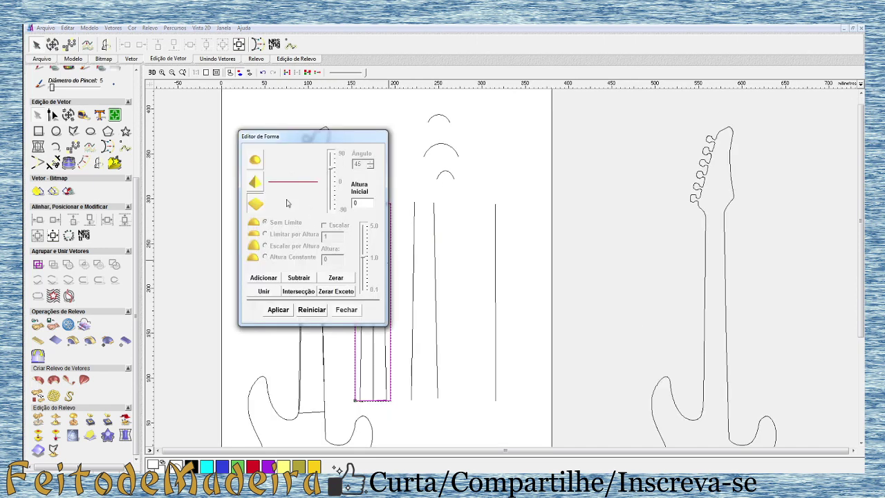
left_click(365, 204)
left_click(151, 73)
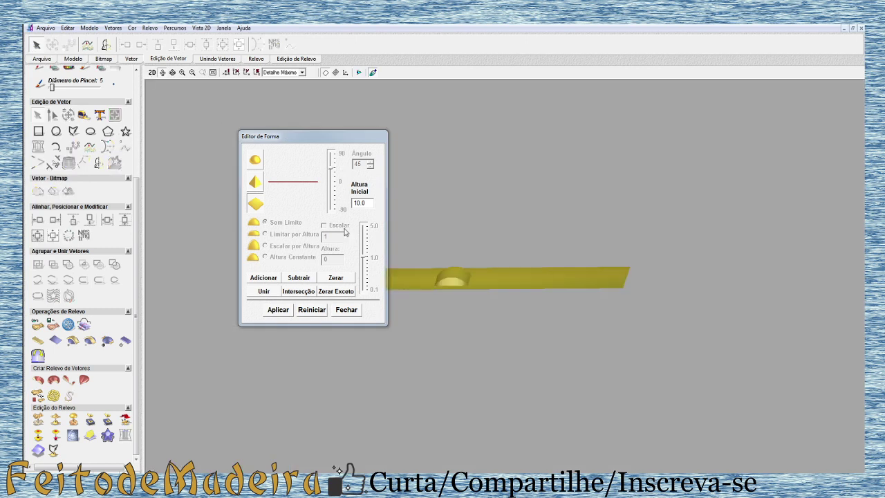
mouse_move(458, 288)
left_mouse_down()
mouse_move(493, 282)
mouse_move(524, 292)
mouse_move(448, 317)
mouse_move(470, 300)
left_mouse_up()
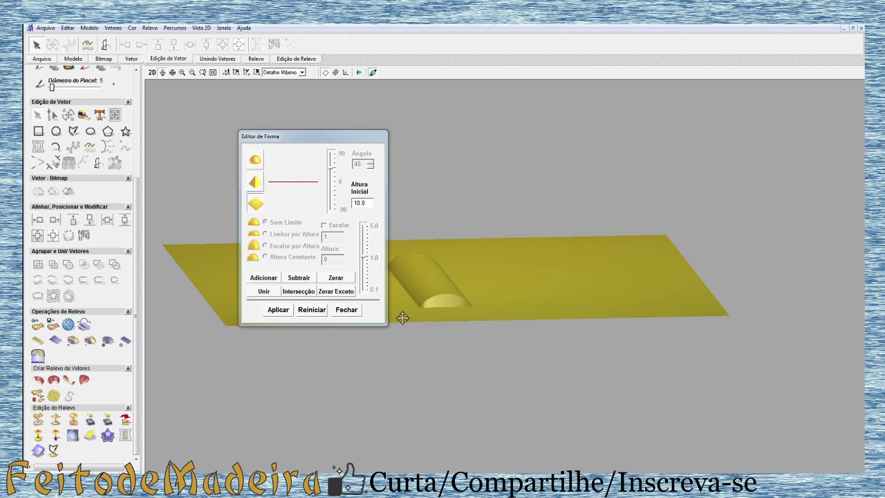
left_click(263, 280)
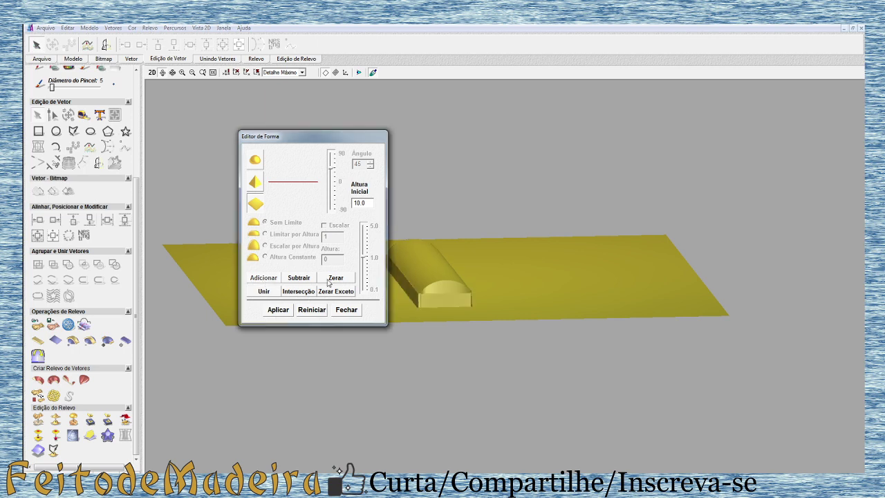
- Inspect the raised relief in 3D, undo the flat base and its rectangle, and return to the 2D view
left_click_drag(450, 288, 468, 279)
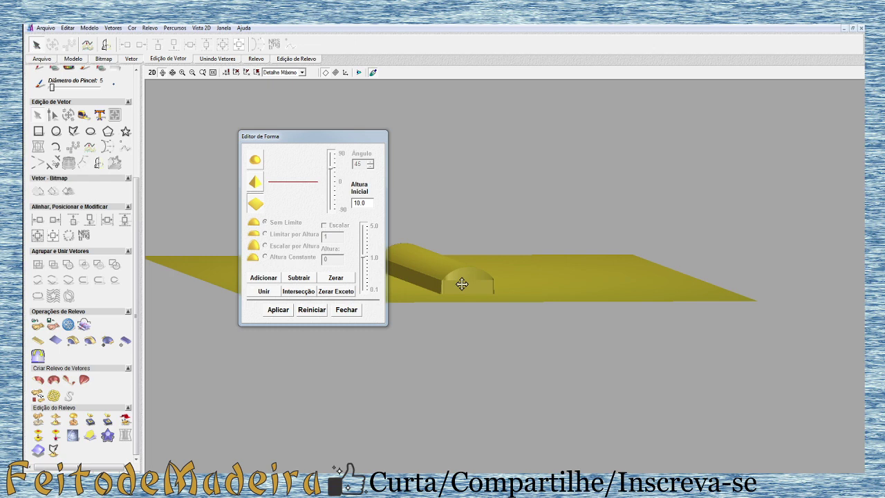
left_click_drag(463, 298, 450, 383)
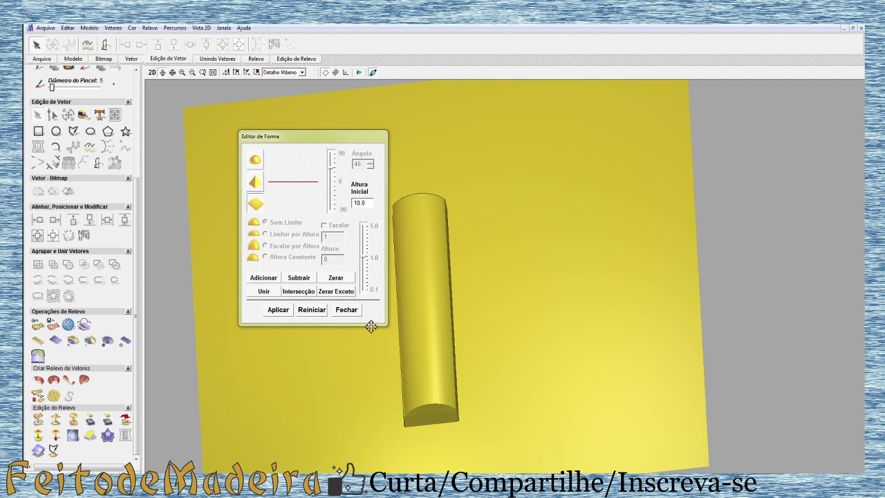
left_click(348, 309)
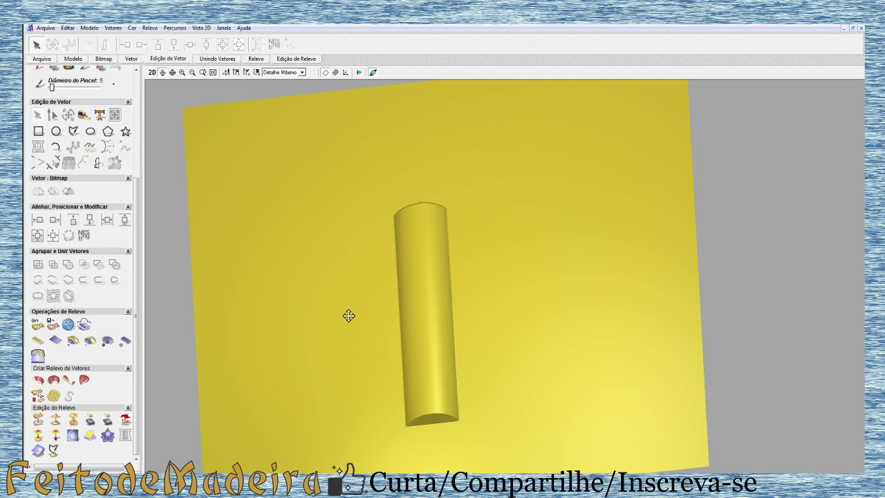
left_click(152, 72)
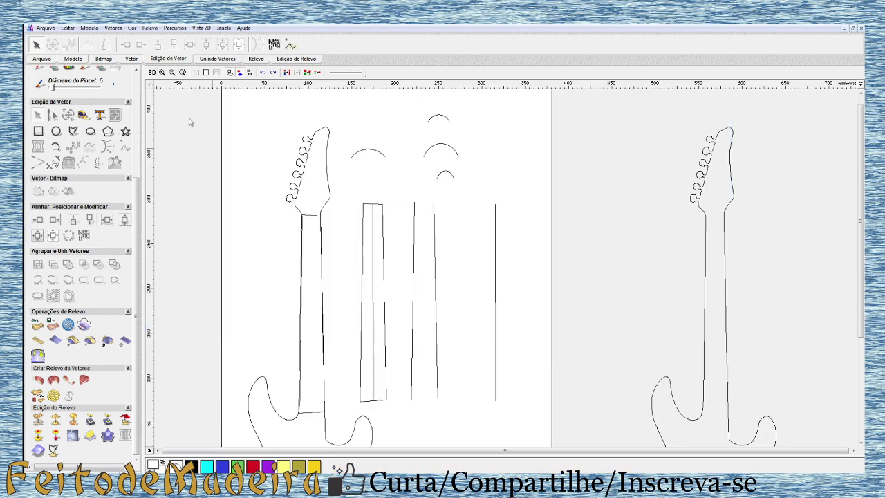
- Draw a start-end-middle arc with a radius of about 11.6 mm across the upper end of the tapered neck shape
left_click(373, 275)
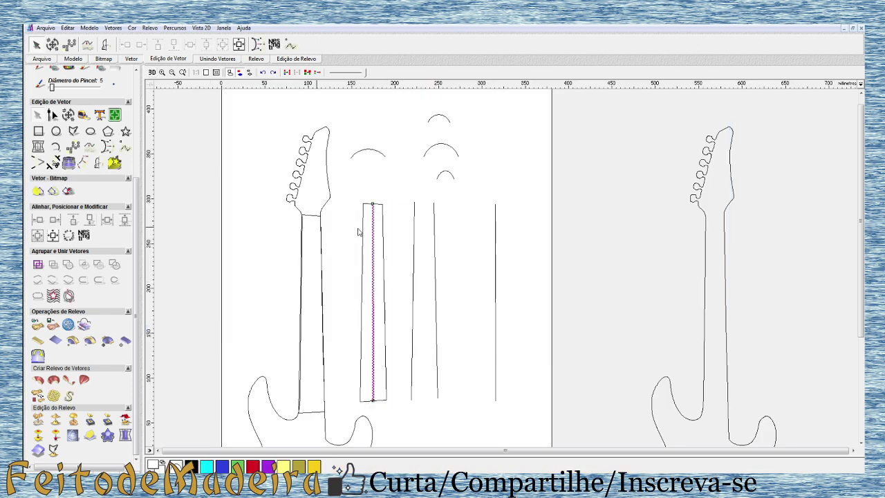
scroll(311, 217, "up", 3)
scroll(351, 231, "down", 1)
scroll(414, 306, "down", 2)
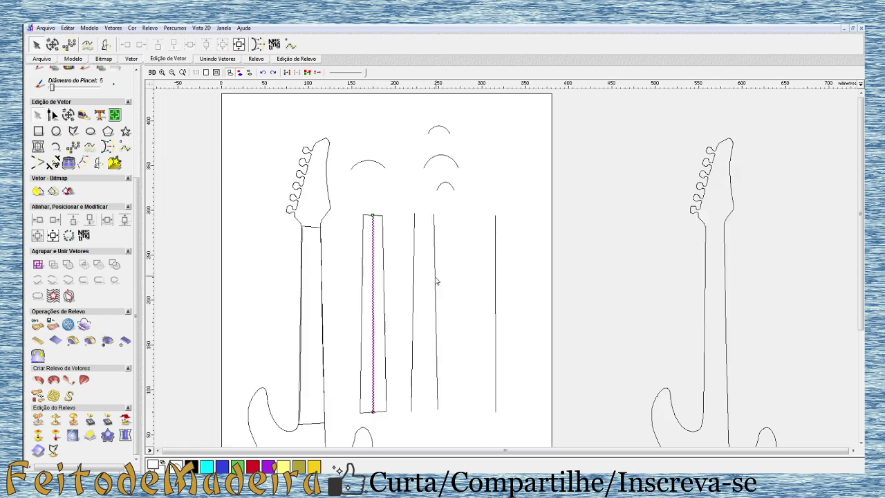
scroll(356, 246, "up", 2)
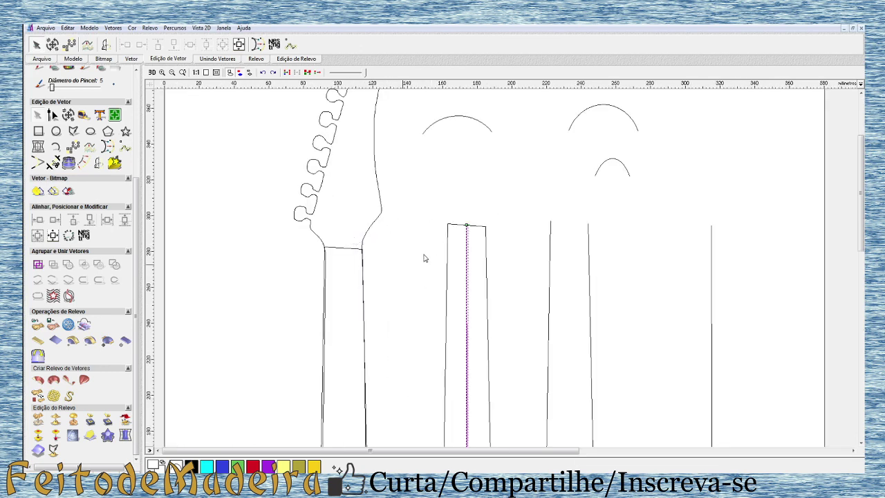
scroll(448, 249, "down", 2)
scroll(376, 218, "up", 2)
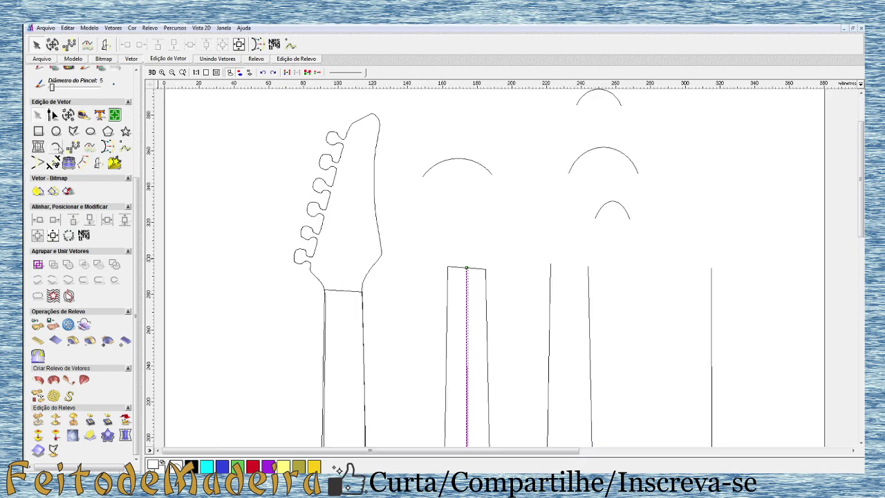
left_click(57, 147)
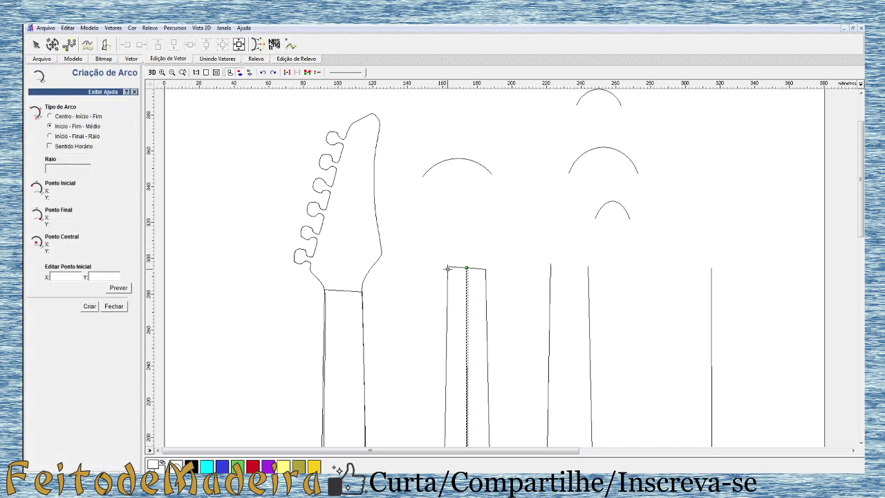
left_click(447, 268)
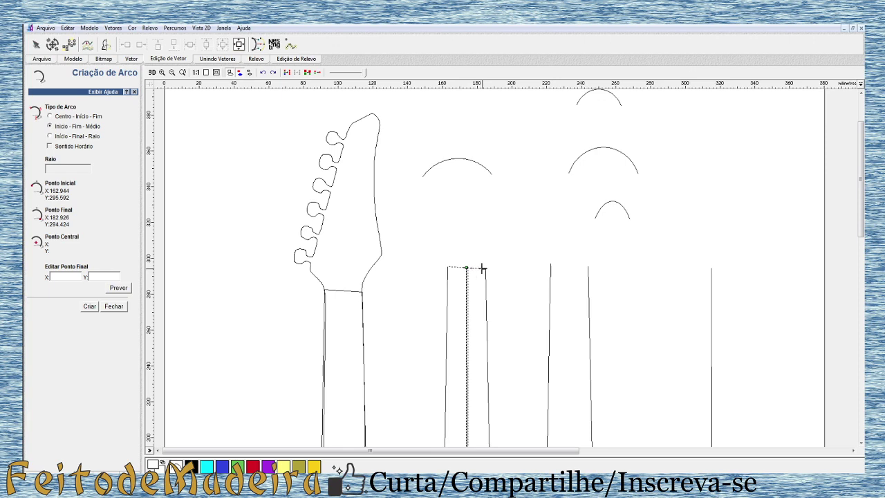
left_click(485, 268)
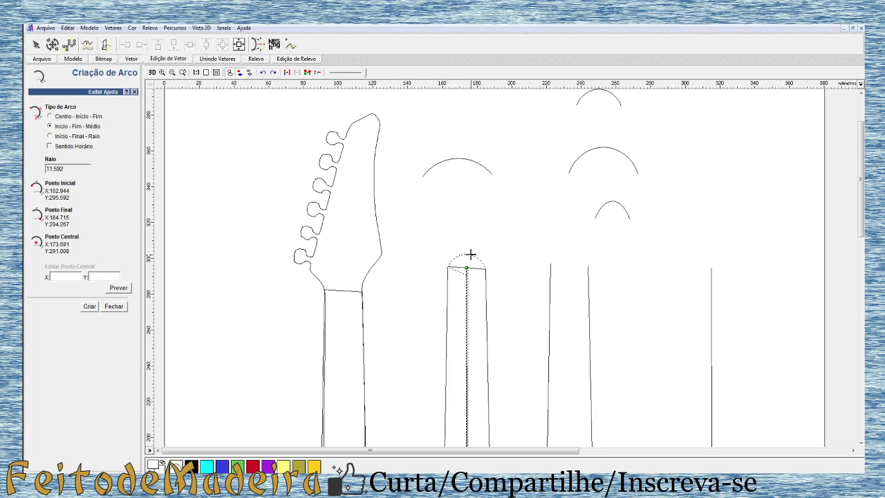
left_click(470, 255)
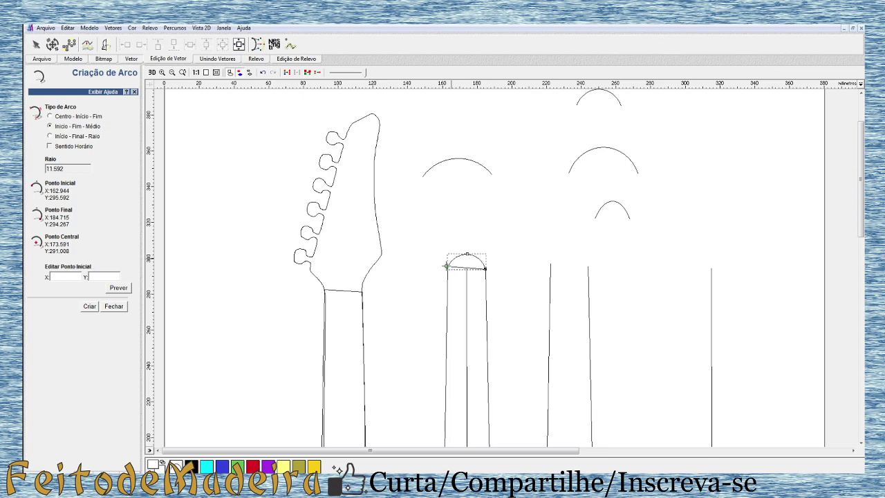
- Draw a second arc with a radius of about 21.2 mm across the lower end of the tapered neck and finish arc creation
scroll(460, 185, "down", 2)
scroll(444, 283, "up", 2)
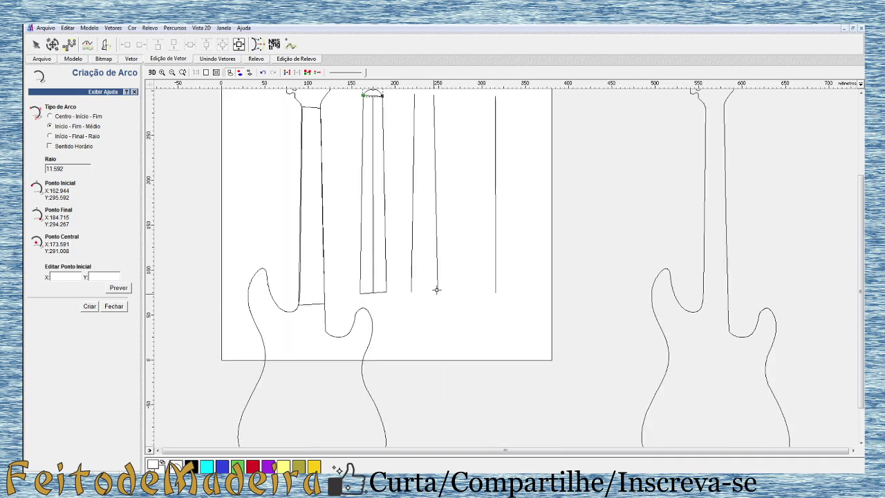
scroll(436, 268, "up", 1)
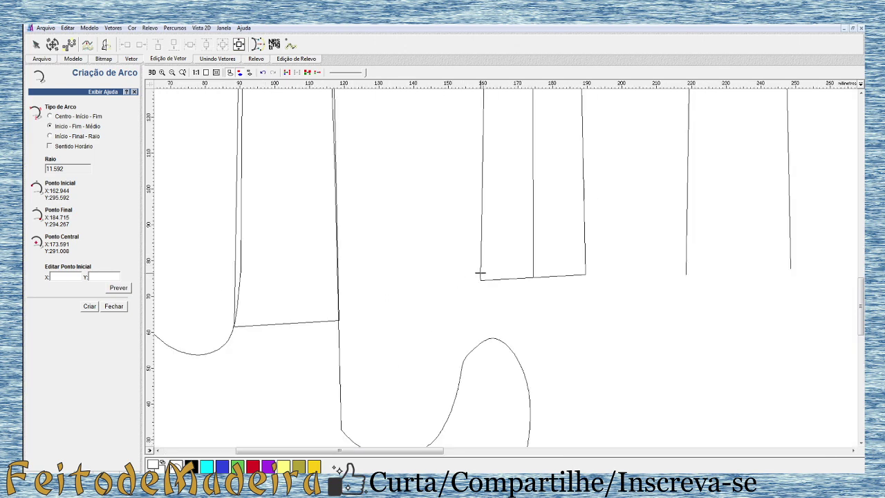
left_click(481, 273)
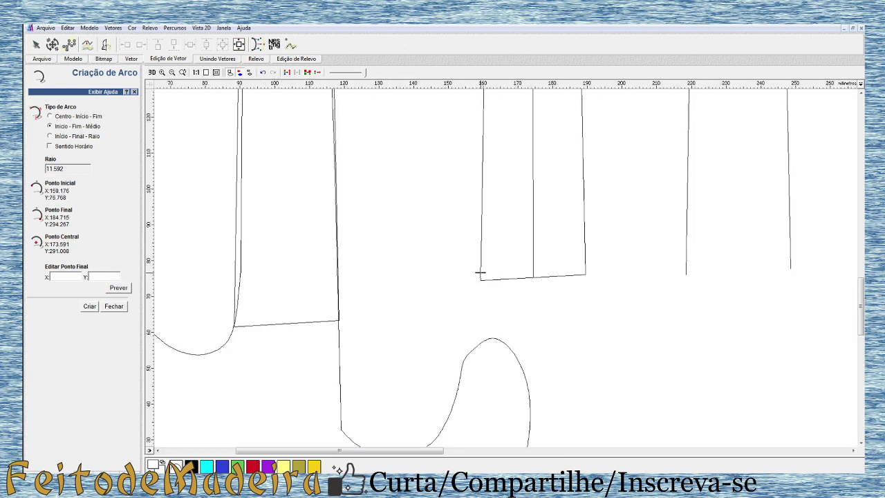
left_click(586, 275)
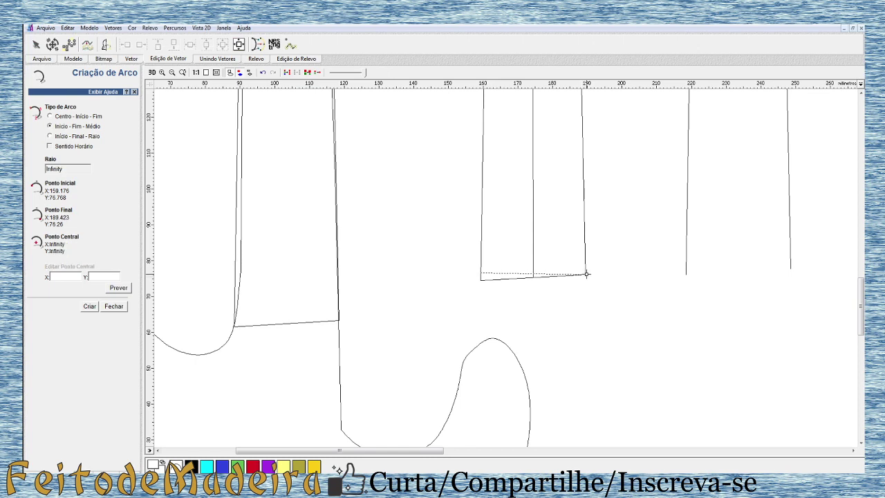
left_click(546, 252)
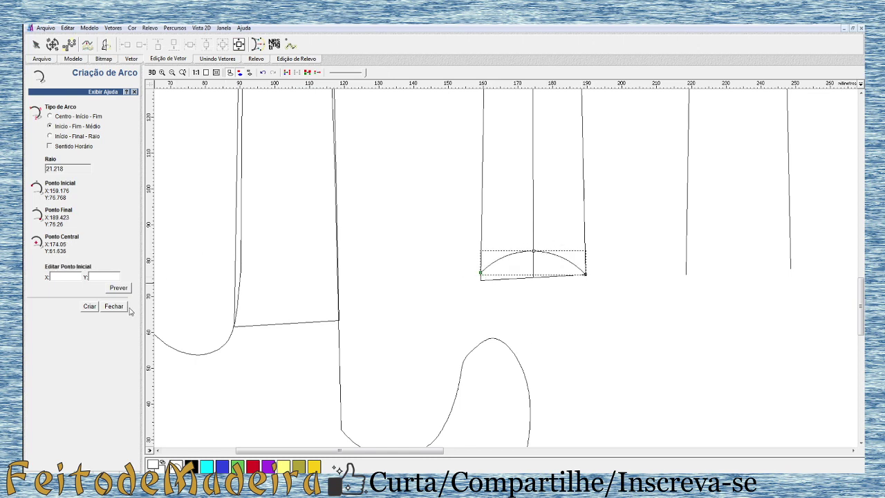
left_click(119, 309)
- Unlink the width and height of the arc at the tapered neck's upper end and set its height to 10 mm
scroll(467, 283, "down", 4)
scroll(501, 264, "up", 1)
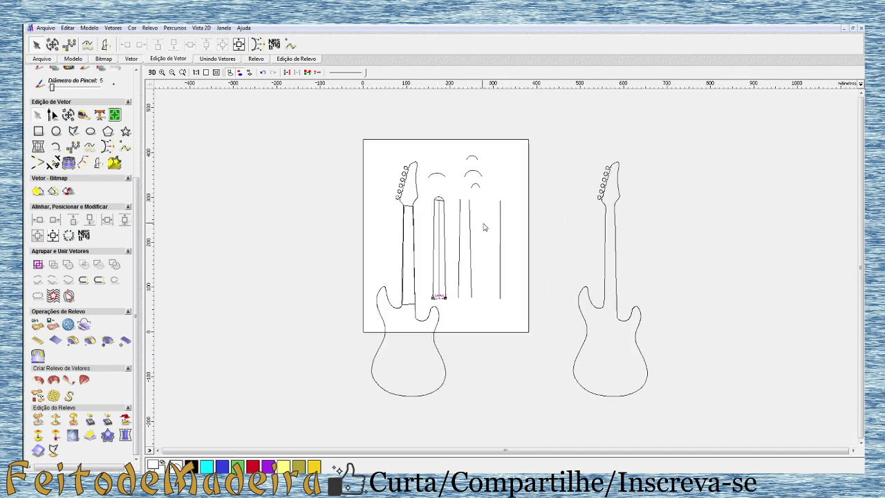
scroll(468, 234, "up", 2)
scroll(364, 195, "up", 2)
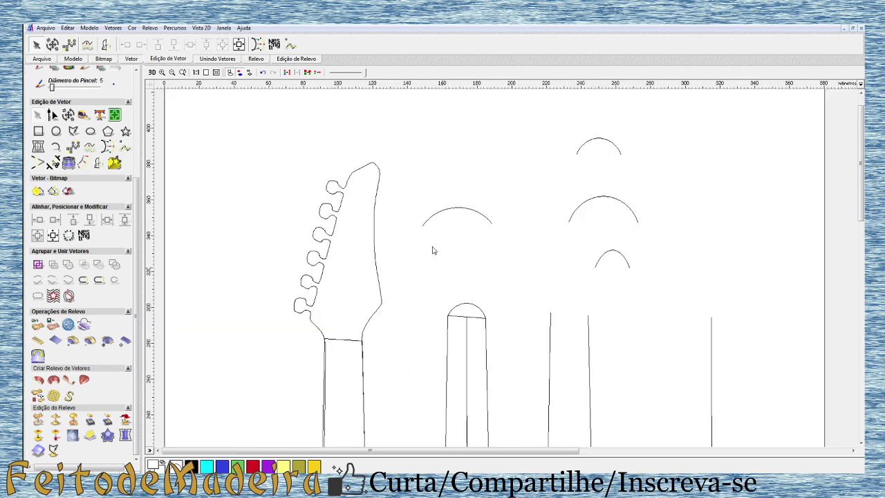
left_click(456, 308)
scroll(488, 319, "up", 2)
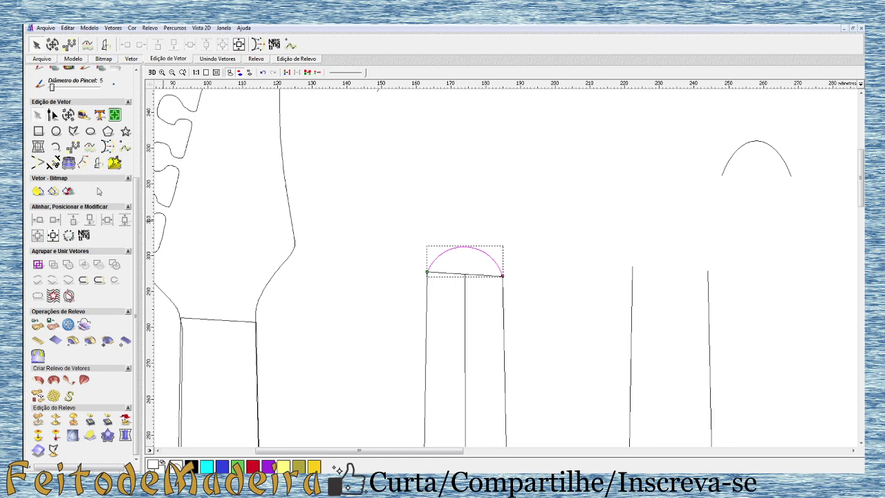
left_click(69, 115)
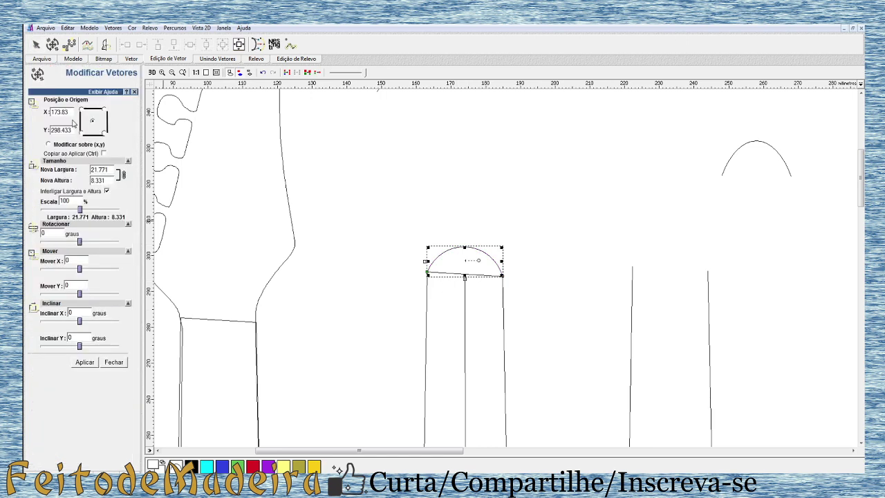
left_click(106, 191)
left_click_drag(127, 181, 107, 183)
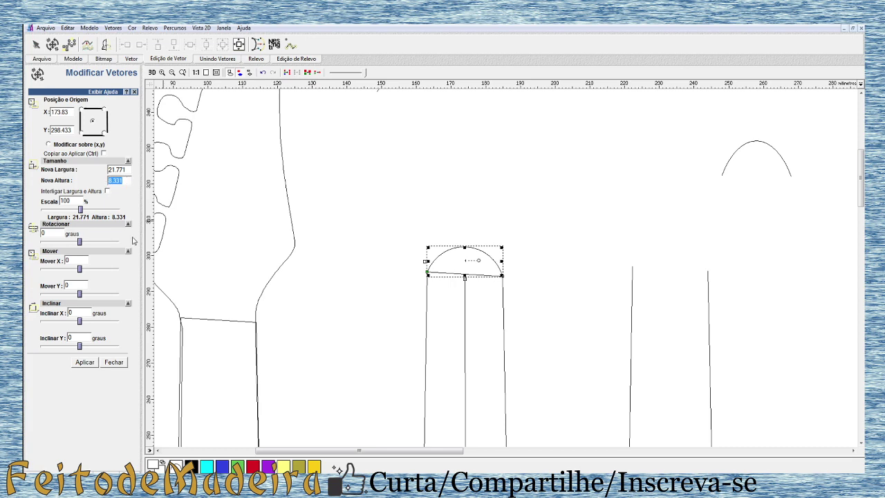
type("10")
left_click(87, 367)
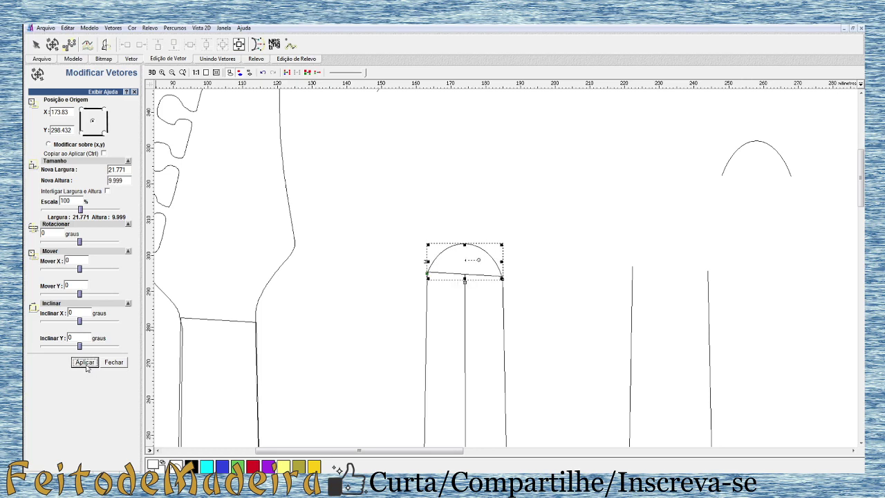
left_click(126, 363)
- Unlink the width and height of the arc at the neck's lower end and set its height to 10 mm
scroll(305, 302, "down", 2)
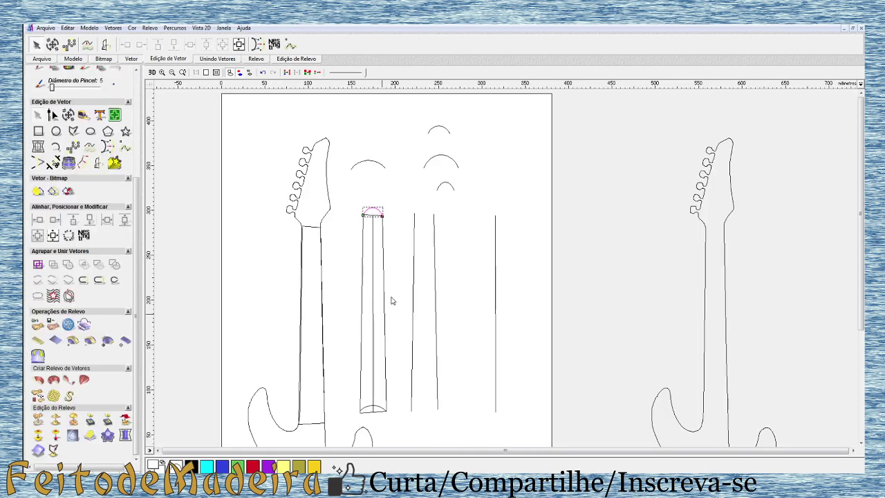
scroll(373, 406, "up", 1)
left_click(459, 260)
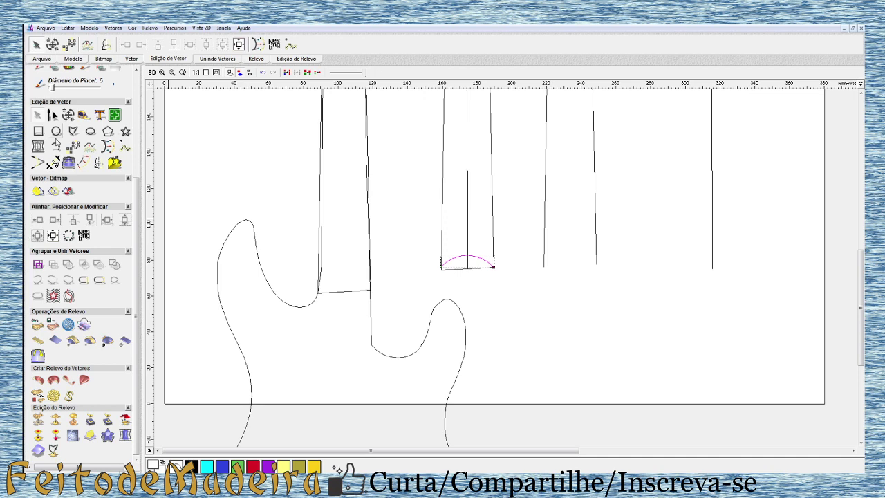
left_click(68, 115)
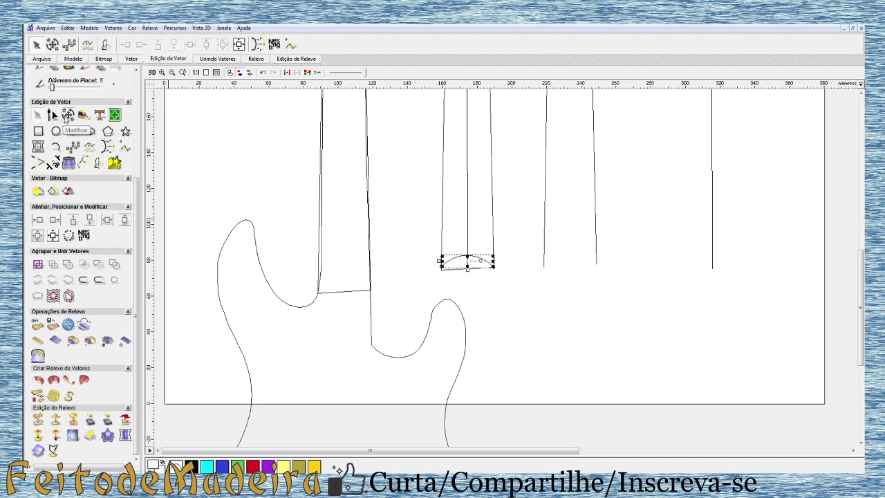
left_click(67, 115)
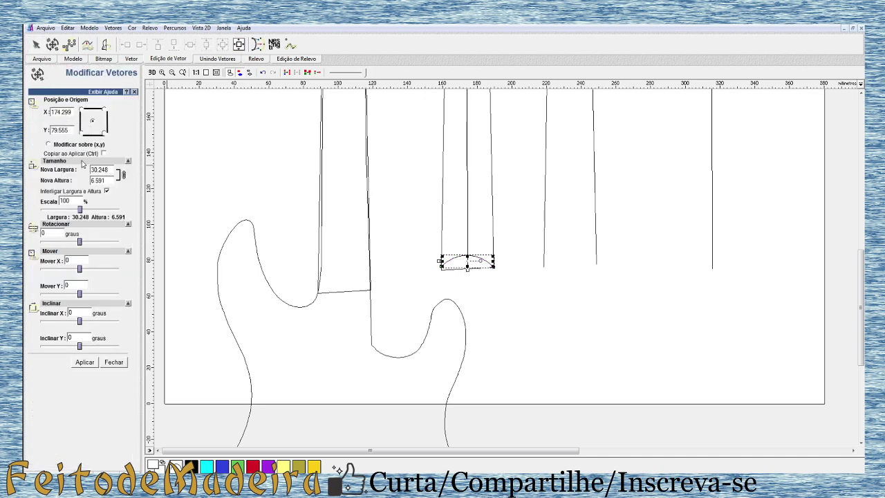
left_click(107, 190)
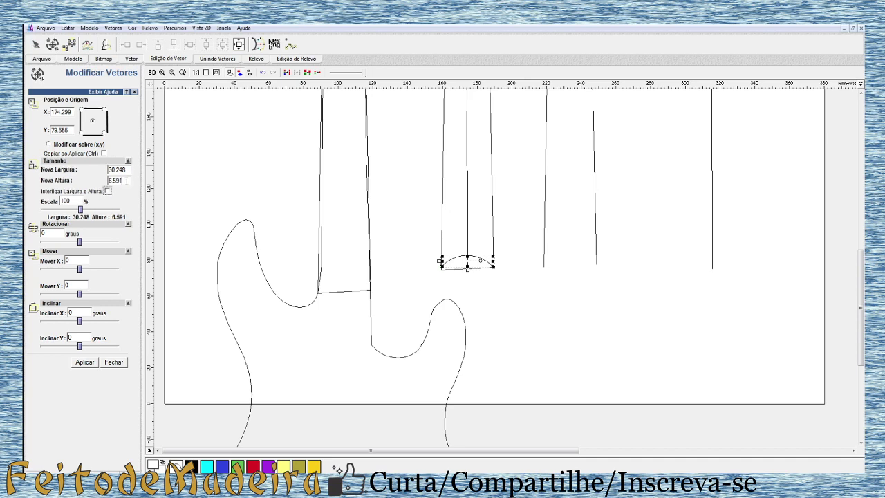
double_click(126, 181)
type("10")
left_click(85, 364)
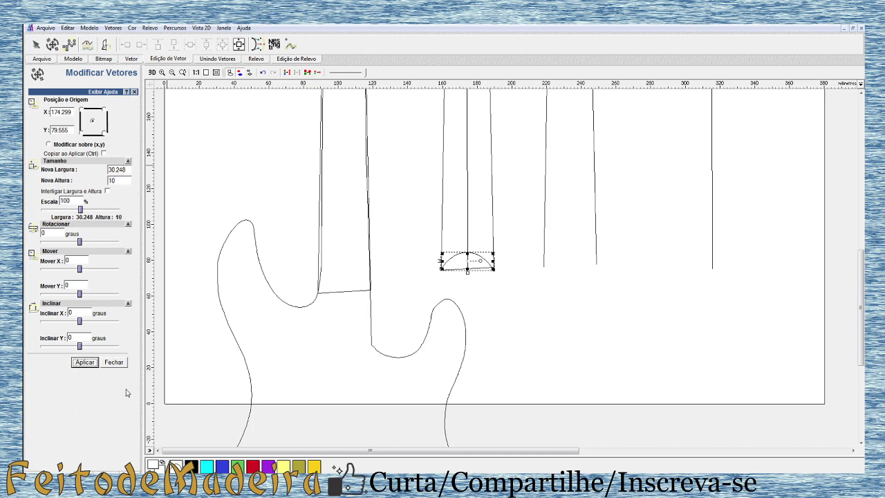
left_click(117, 363)
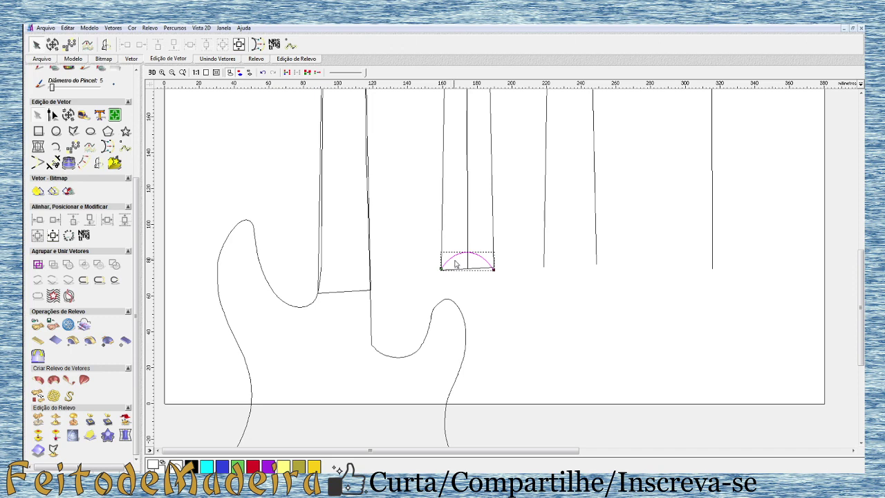
- Move the lower and upper arcs off the tapered neck shape into the free space between it and the guitar outline
left_click_drag(451, 256, 396, 264)
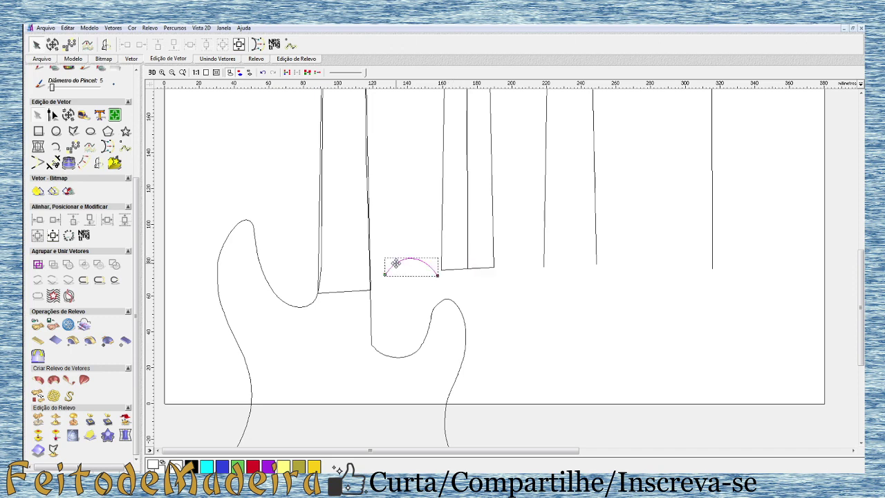
scroll(396, 263, "down", 6)
scroll(435, 201, "up", 4)
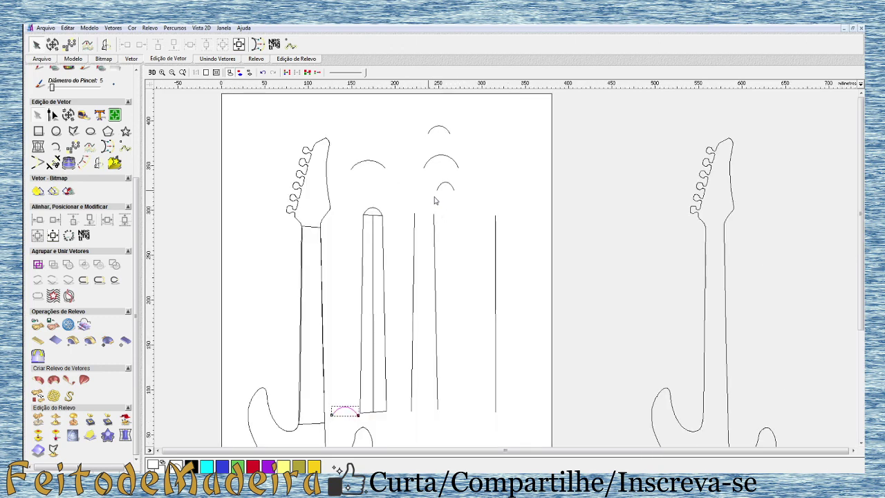
left_click_drag(365, 215, 347, 221)
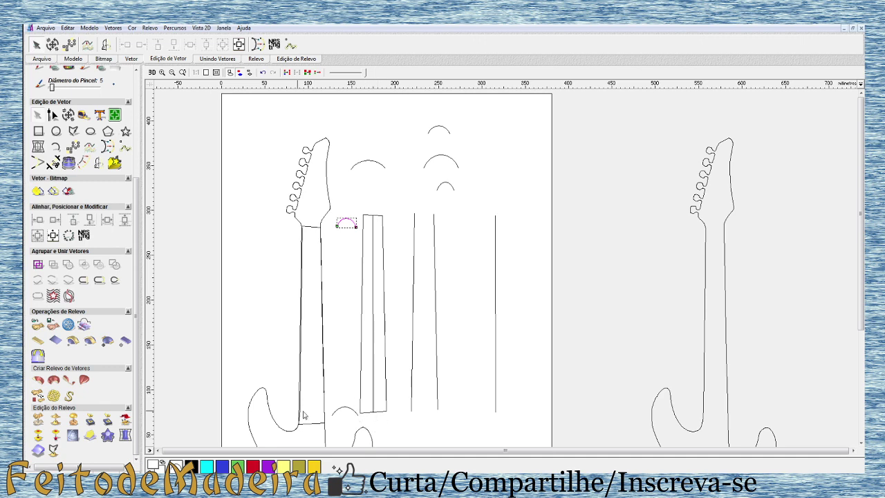
- Start an extrusion along the tapered neck's middle line, using it as the centre line with its direction inverted
left_click(40, 380)
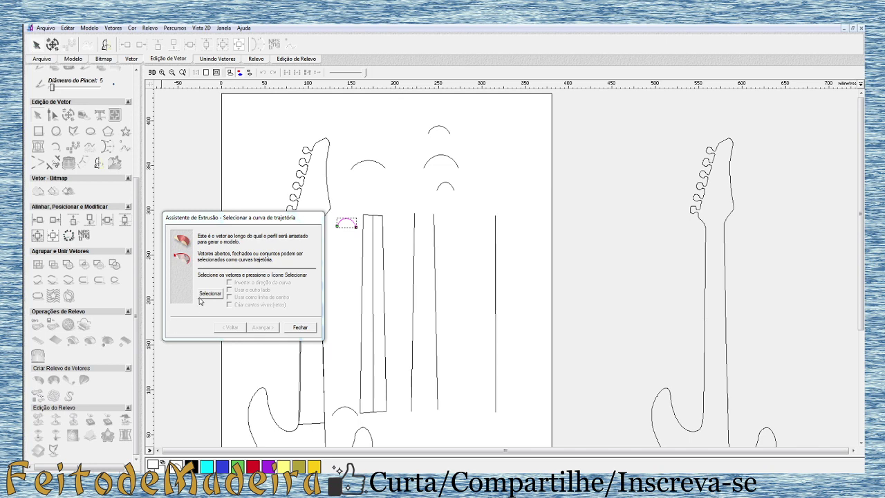
left_click(373, 284)
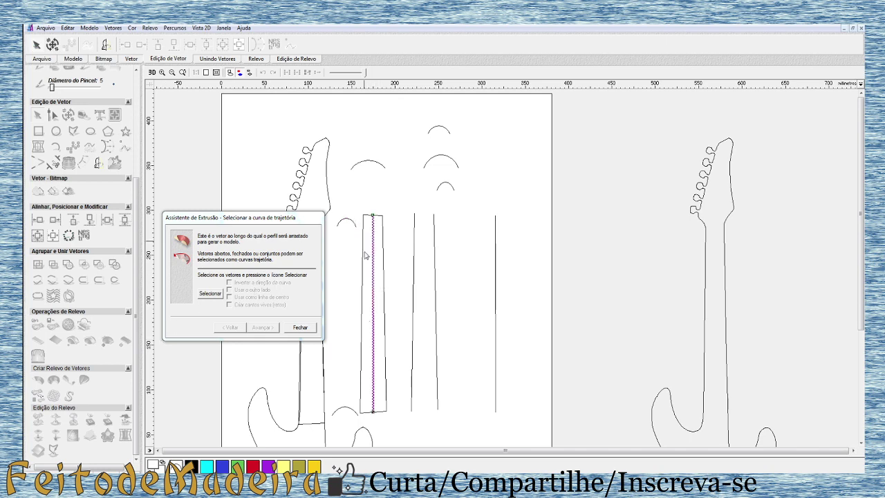
left_click(211, 294)
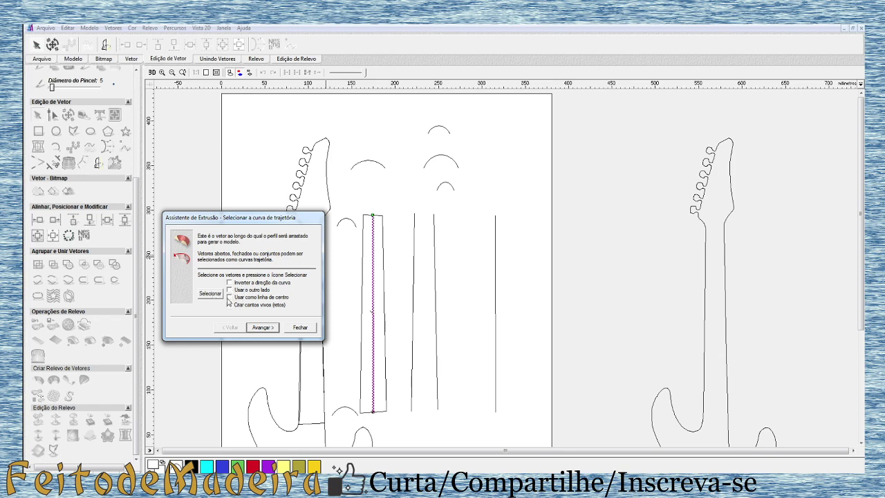
left_click(230, 298)
left_click(396, 329)
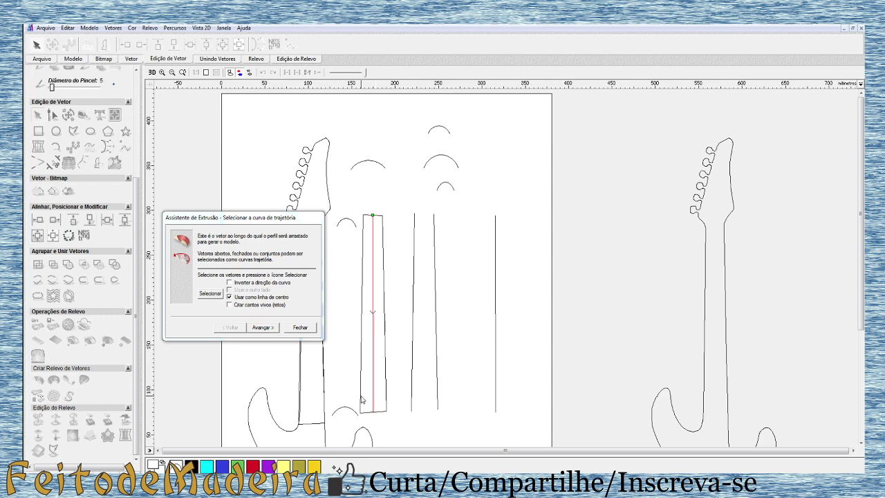
left_click_drag(276, 217, 240, 203)
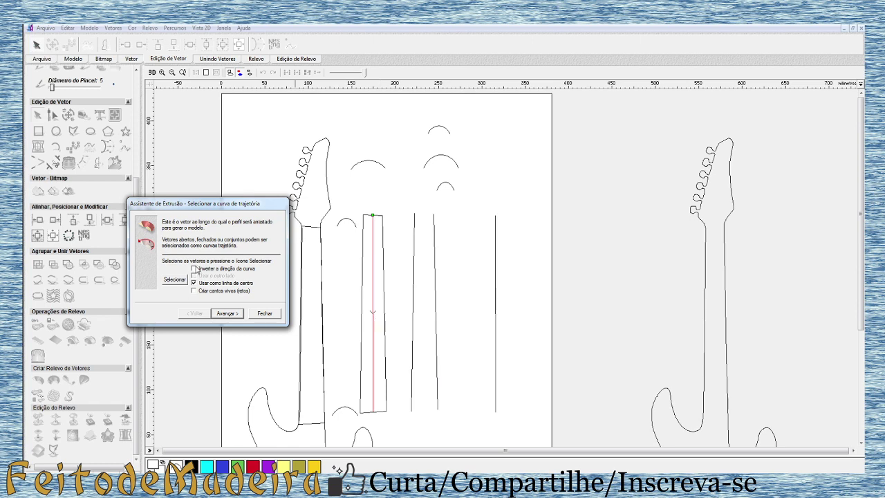
left_click(194, 268)
left_click(228, 313)
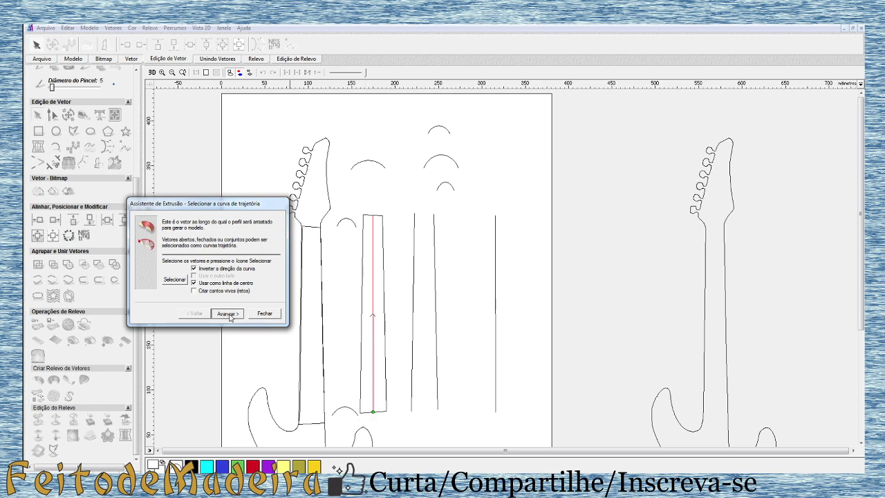
- Assign the lower arc as the extrusion's start profile and the upper arc as a different end profile
left_click(345, 409)
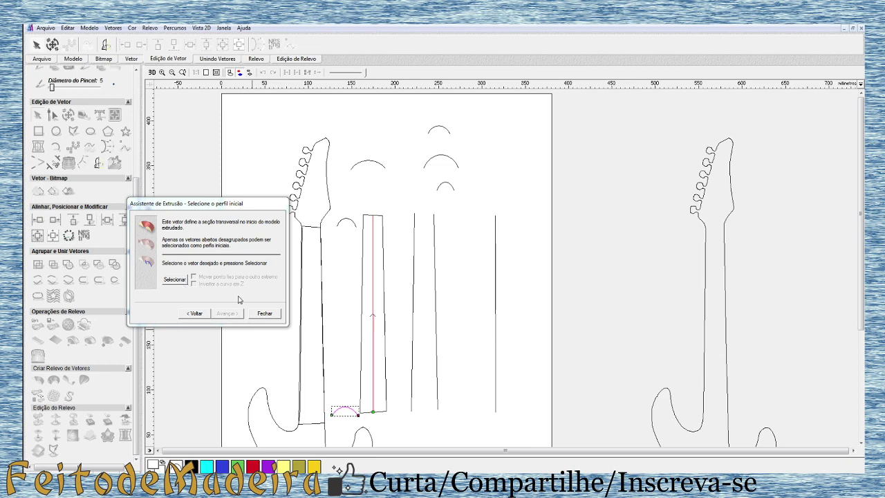
left_click(173, 279)
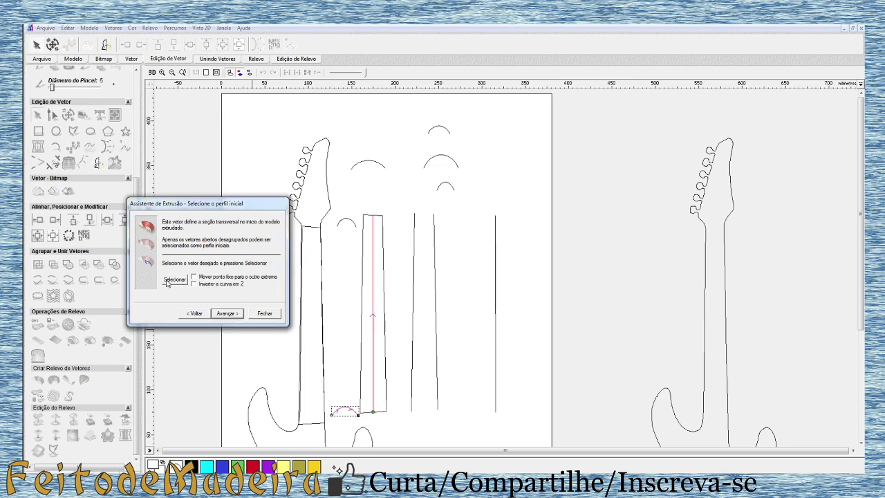
left_click(228, 313)
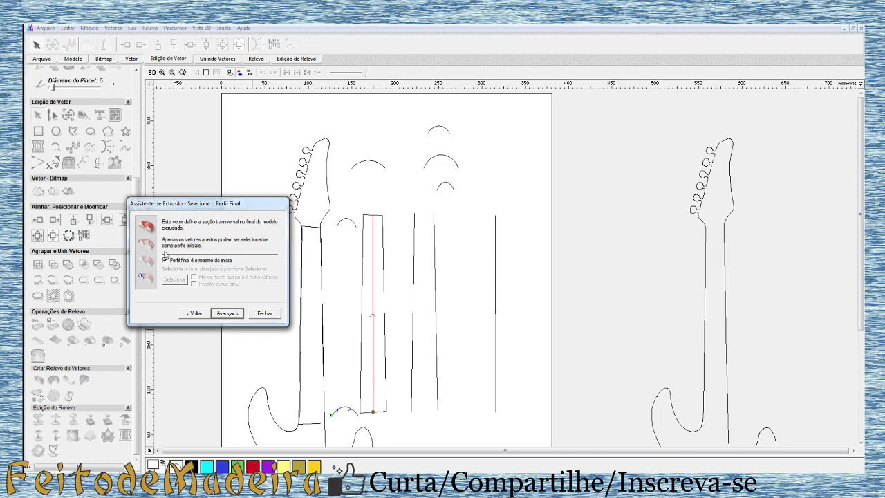
left_click(165, 260)
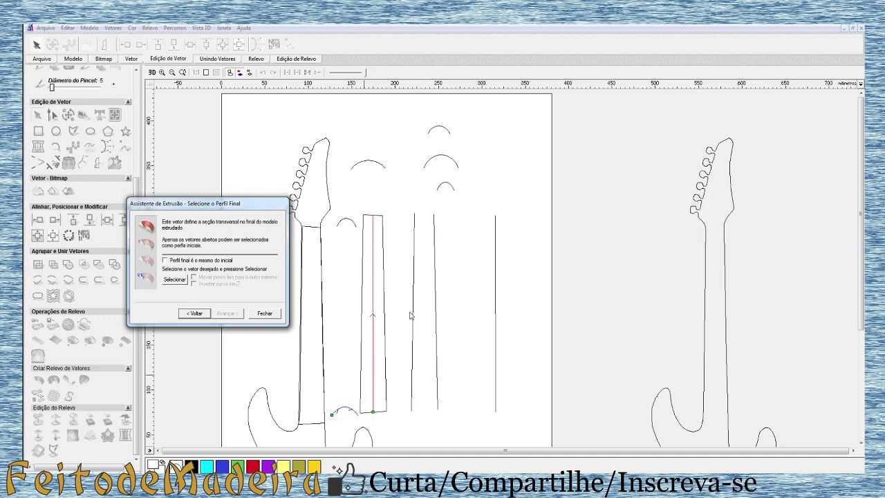
left_click(354, 222)
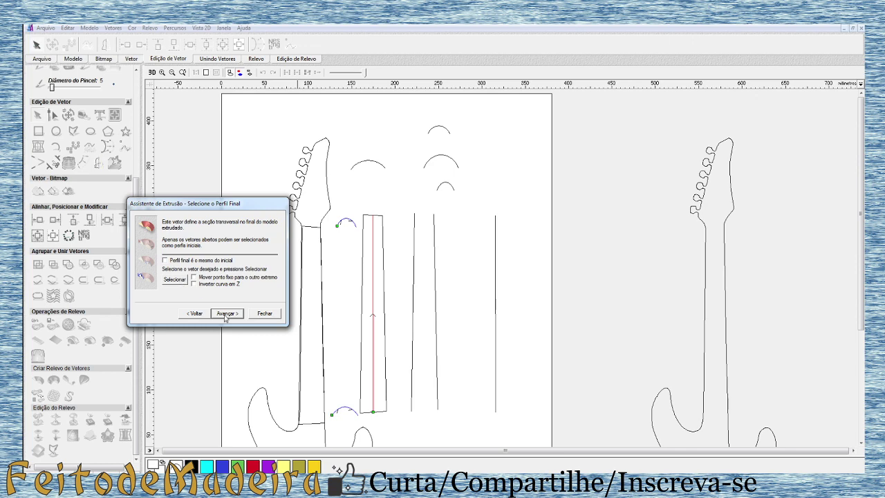
- Extrude the neck without Z modulation in Add mode, inspect the tapered relief in 3D and close the wizard
left_click(226, 314)
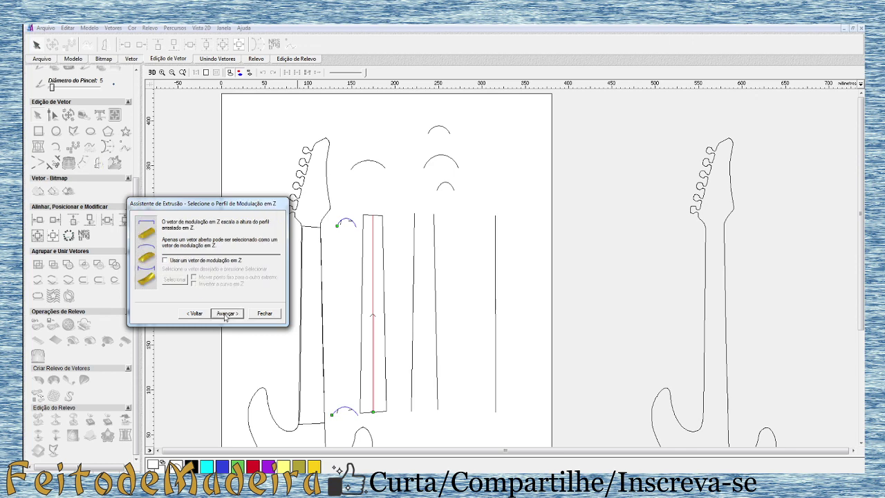
left_click(226, 314)
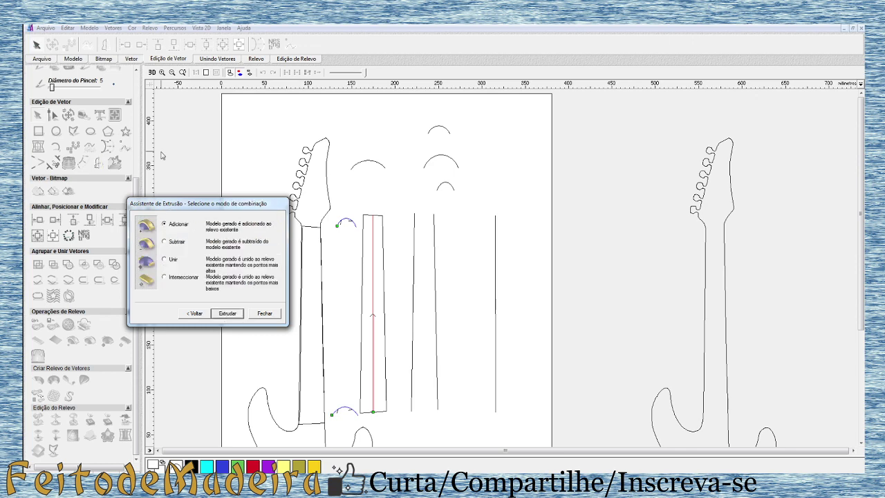
left_click(228, 313)
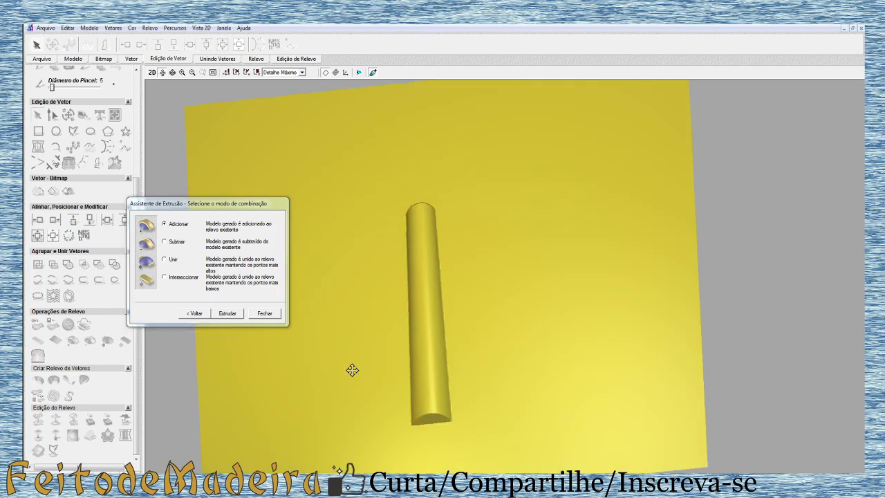
left_click_drag(351, 369, 405, 339)
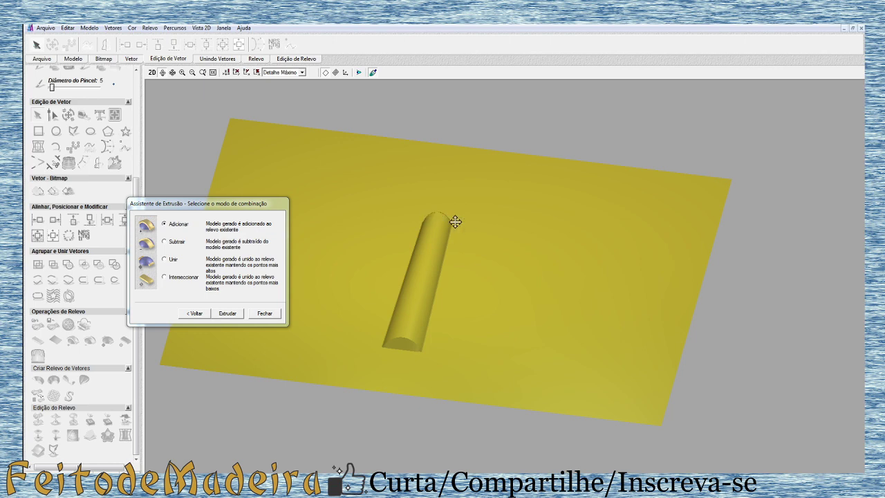
left_click(263, 313)
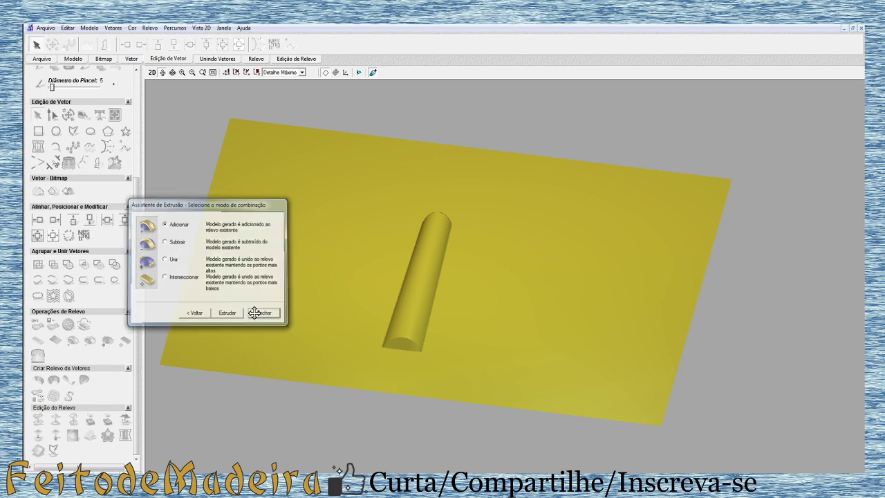
- Select the tapered neck outline in the 2D view and return to the 3D view of the relief
left_click(153, 71)
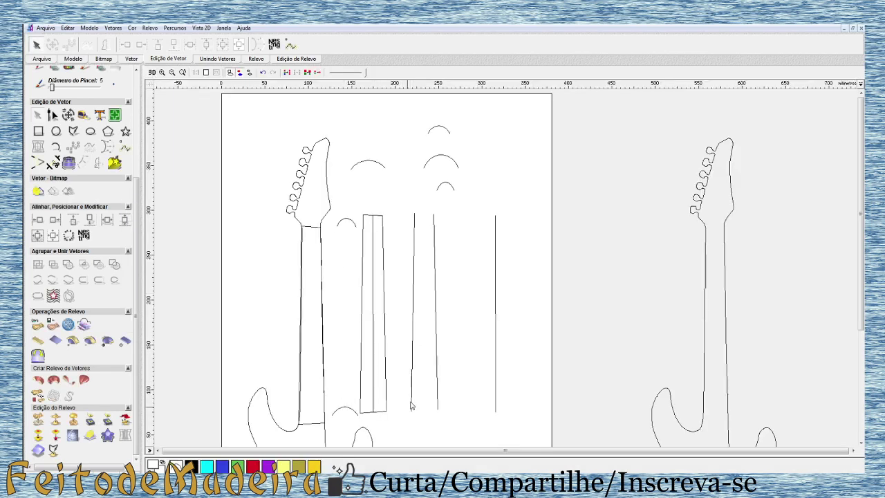
left_click(385, 381)
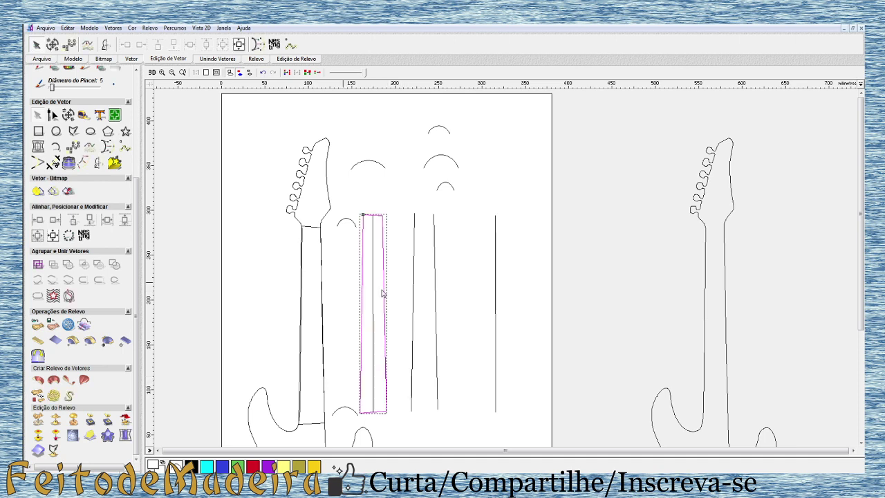
left_click(152, 72)
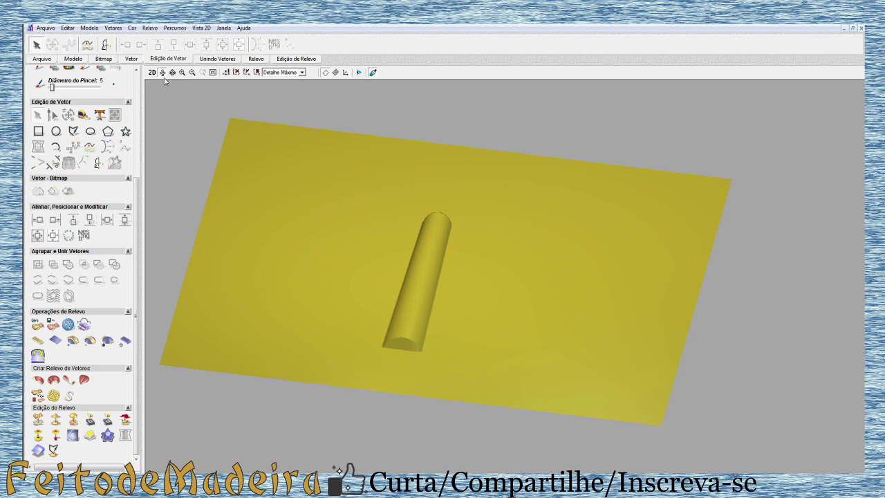
- Open the shape editor for the tapered neck outline and give it a flat profile with a starting height of 8
left_click(152, 72)
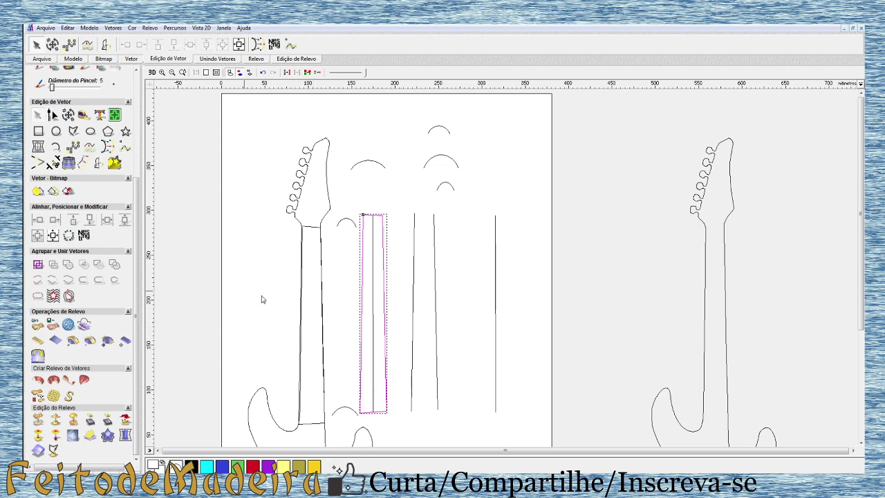
double_click(384, 280)
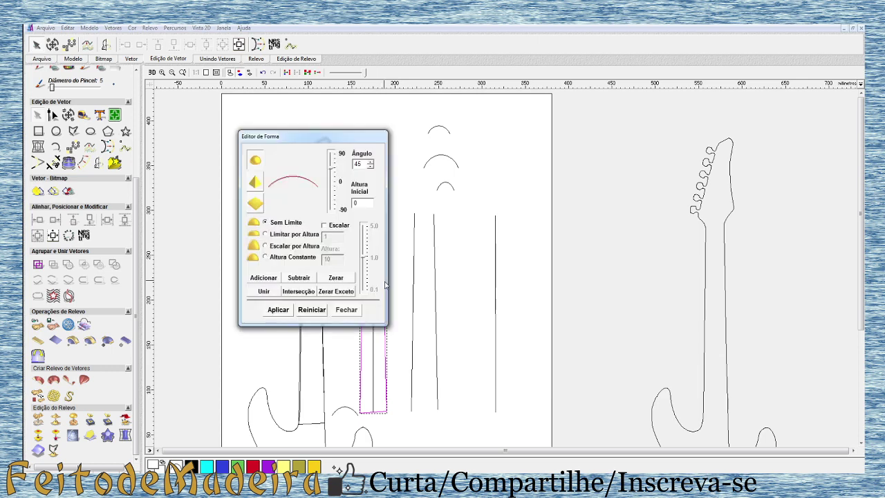
double_click(354, 203)
left_click(255, 208)
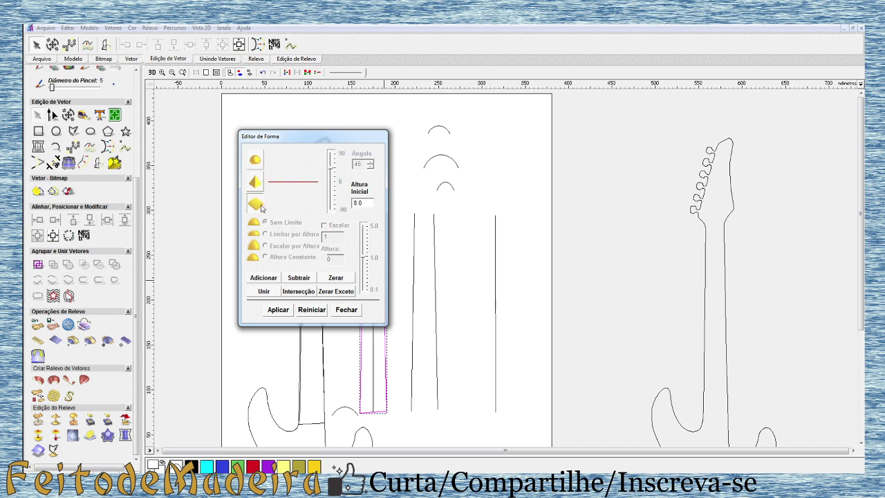
- Add the neck outline's flat shape to the relief, inspect the raised neck in 3D and return to the 2D view
left_click(152, 73)
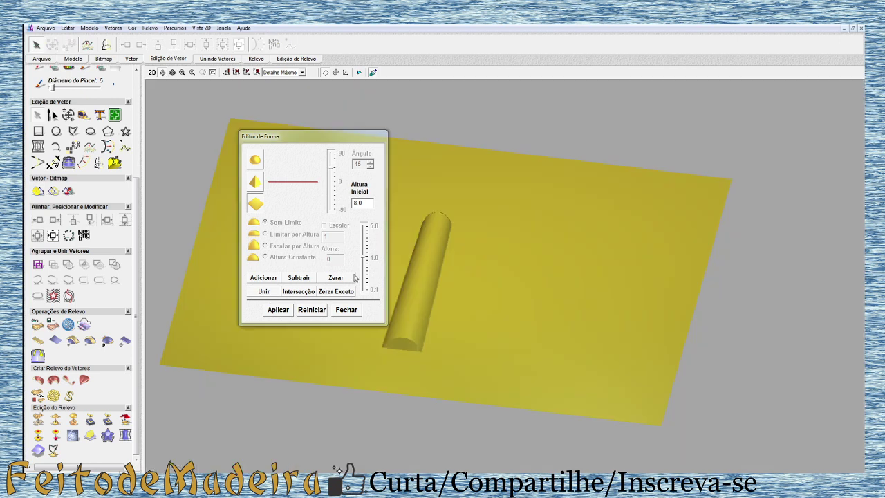
left_click_drag(331, 147, 610, 150)
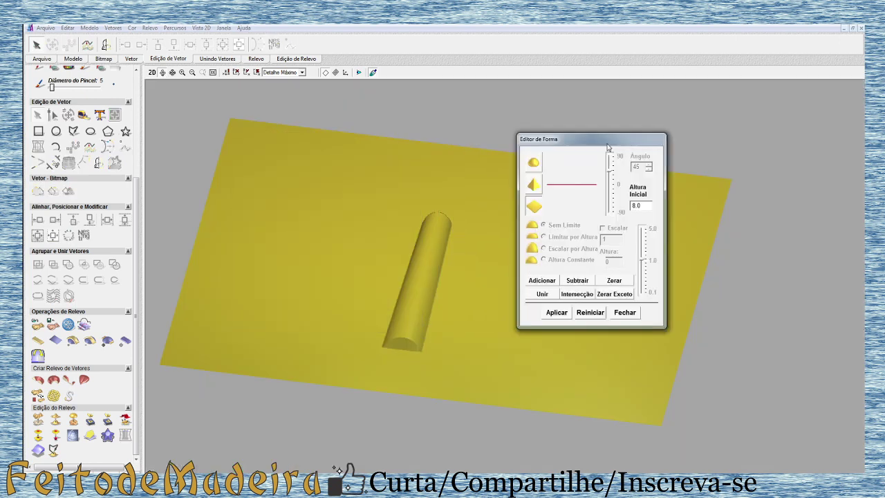
left_click_drag(533, 342, 459, 322)
left_click(556, 317)
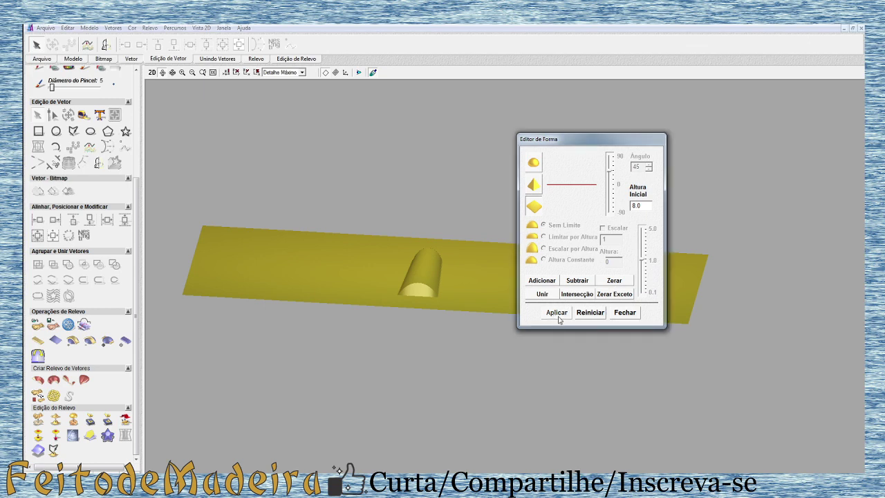
left_click(530, 282)
left_click_drag(415, 300, 419, 323)
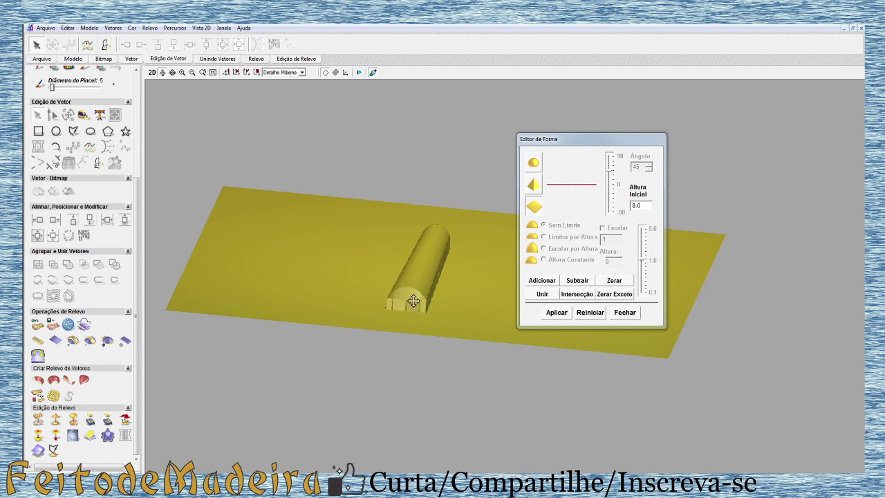
mouse_move(411, 300)
left_mouse_down()
mouse_move(421, 253)
mouse_move(428, 253)
mouse_move(436, 304)
mouse_move(423, 310)
left_mouse_up()
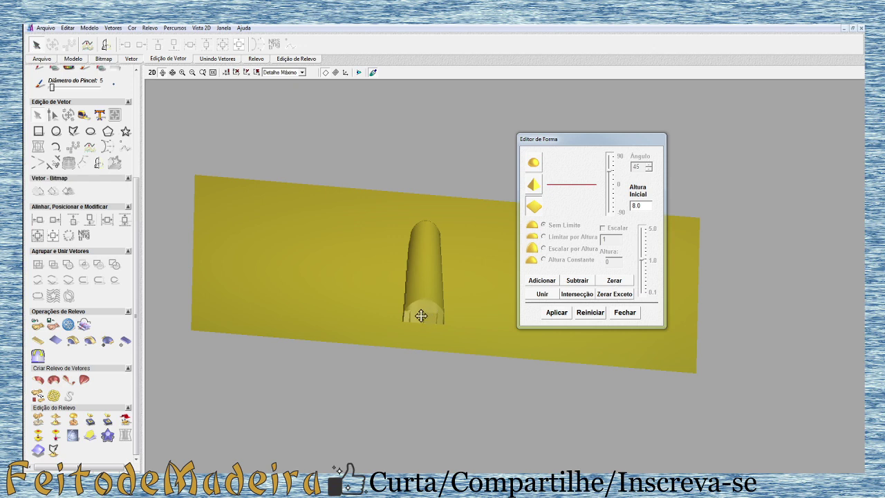
left_click(152, 72)
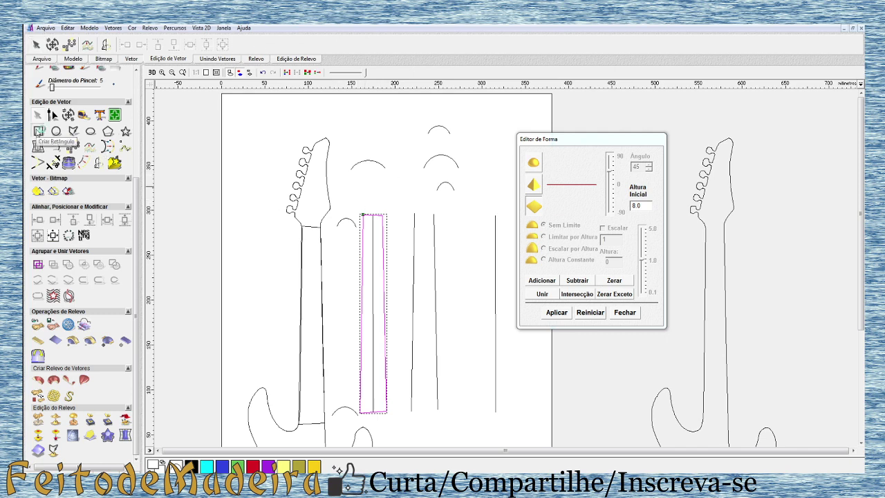
left_click(38, 131)
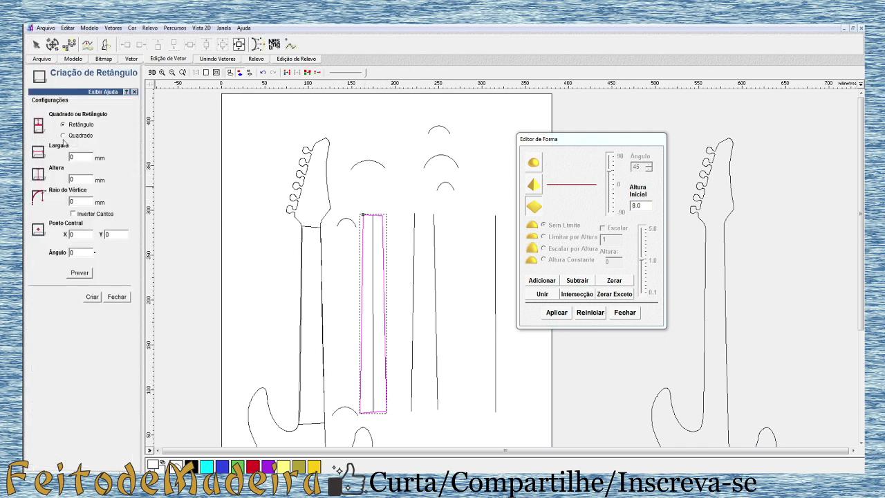
left_click(117, 296)
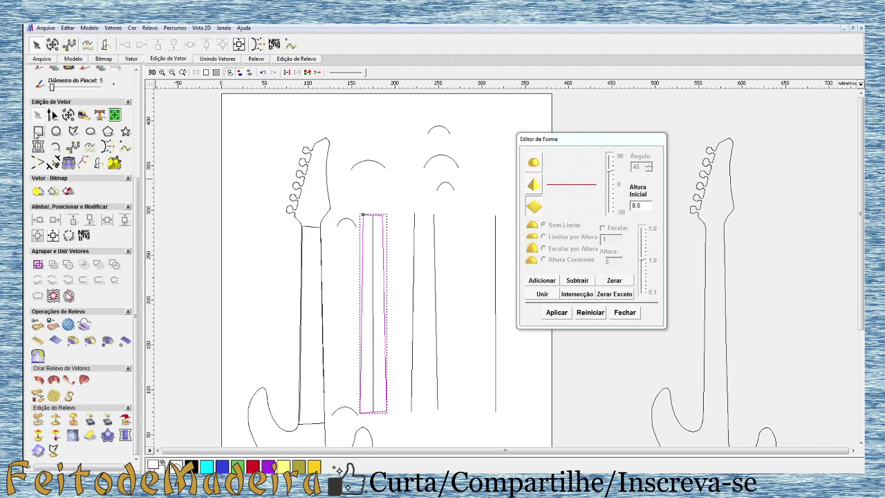
left_click(38, 131)
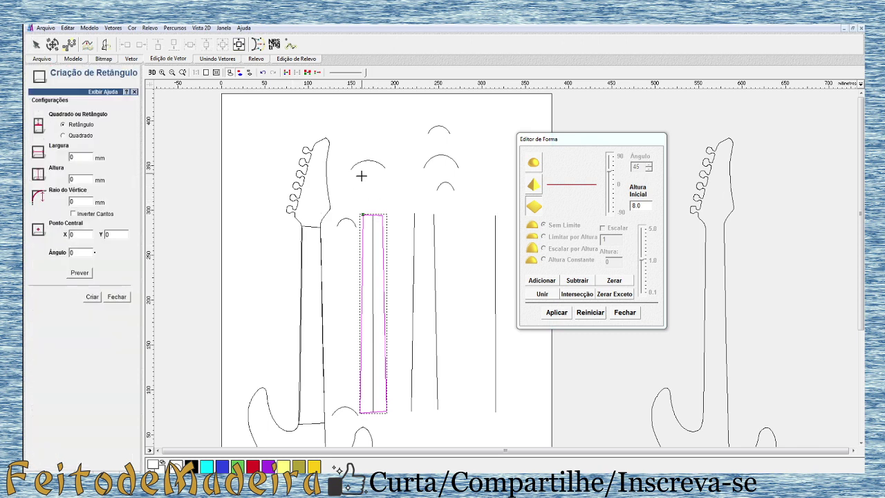
left_click_drag(360, 170, 389, 220)
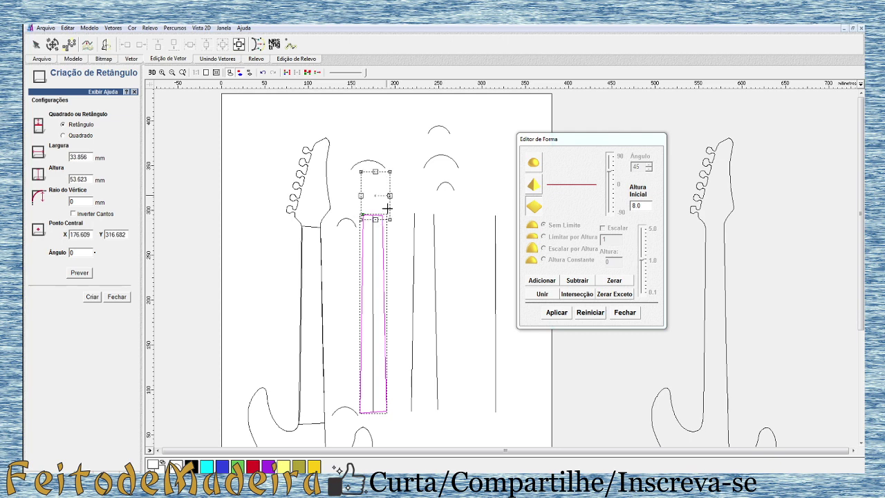
left_click(117, 296)
- Delete the wide arc above the tapered neck and the small arc beside its upper end
left_click(357, 164)
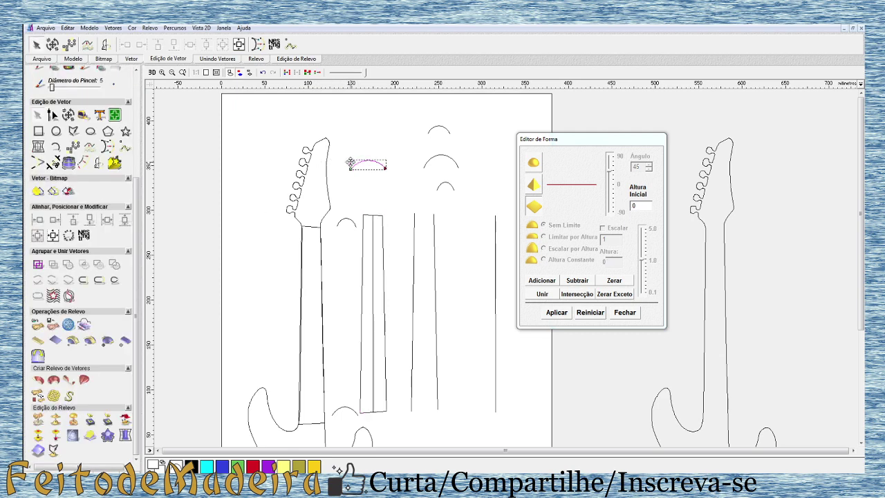
key("Delete")
left_click(345, 222)
key("Delete")
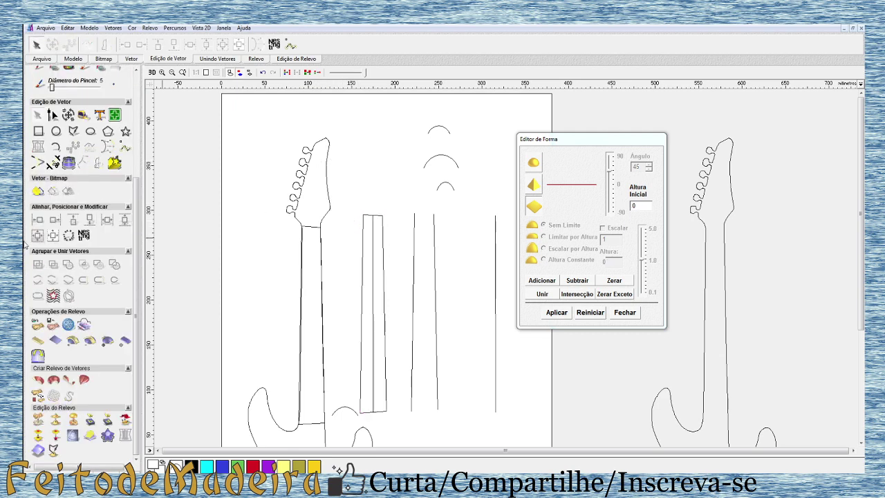
left_click(38, 131)
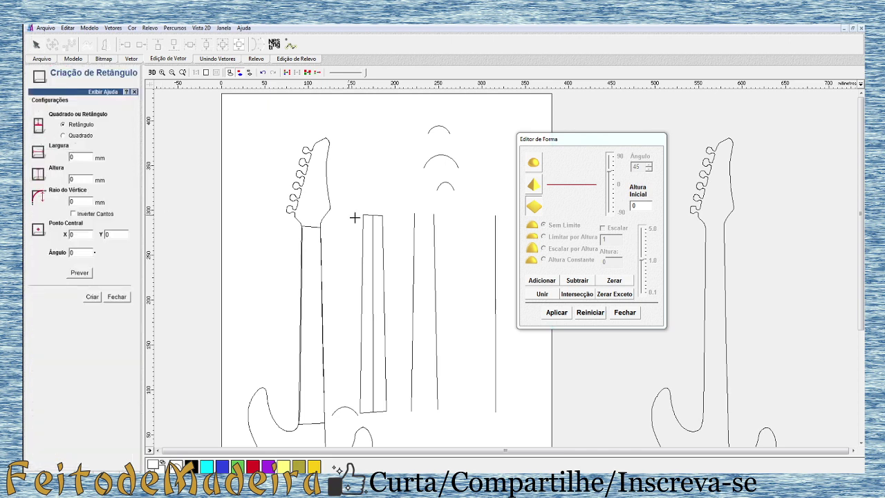
mouse_move(354, 208)
left_mouse_down()
mouse_move(399, 219)
mouse_move(388, 136)
left_mouse_up()
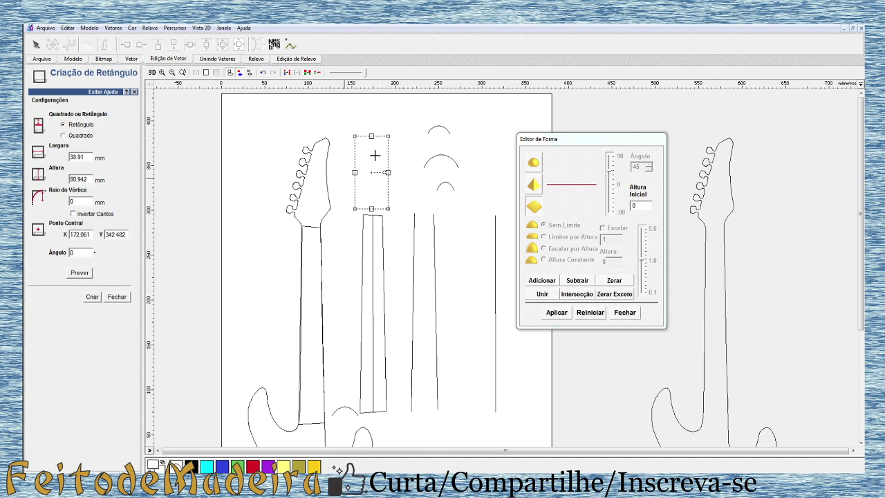
left_click(122, 297)
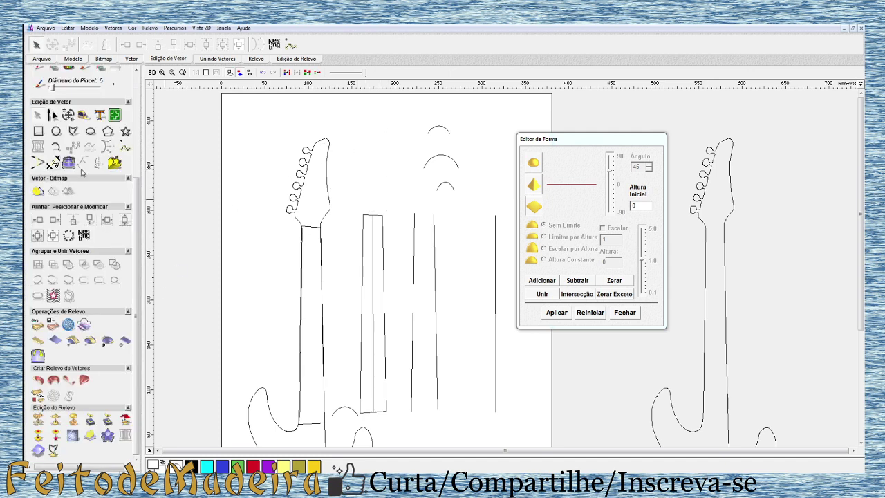
- Create a rectangle about 29.3 mm wide and 75.4 mm high overlapping the upper end of the tapered neck outline
left_click(38, 131)
mouse_move(358, 157)
left_mouse_down()
mouse_move(345, 222)
mouse_move(385, 225)
left_mouse_up()
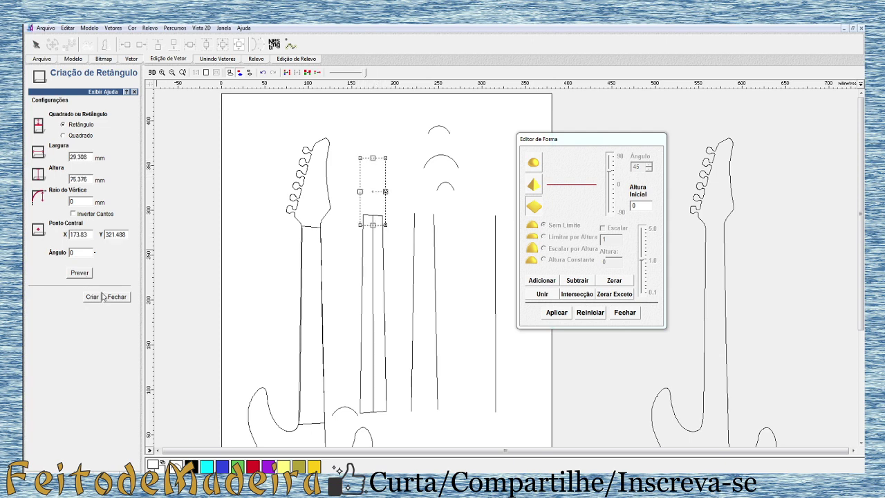
left_click(100, 297)
left_click(116, 296)
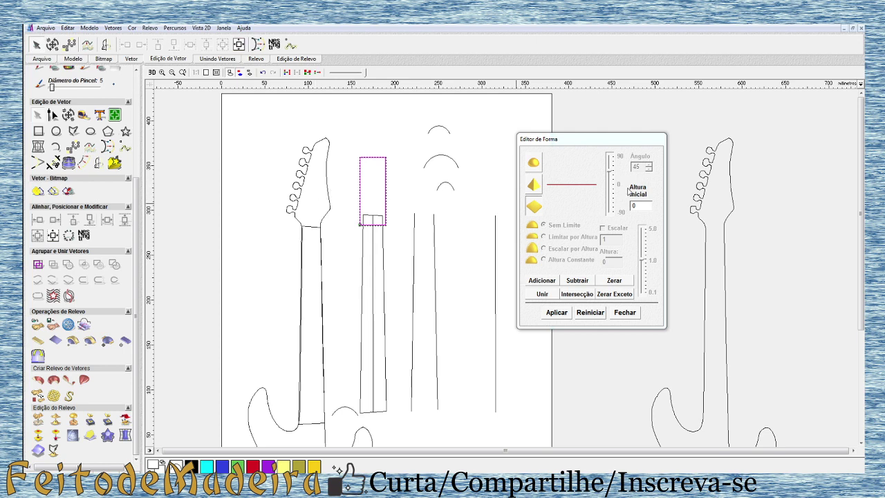
- Give the new rectangle a flat profile with a starting height of 8 and show the relief in 3D
left_click(537, 205)
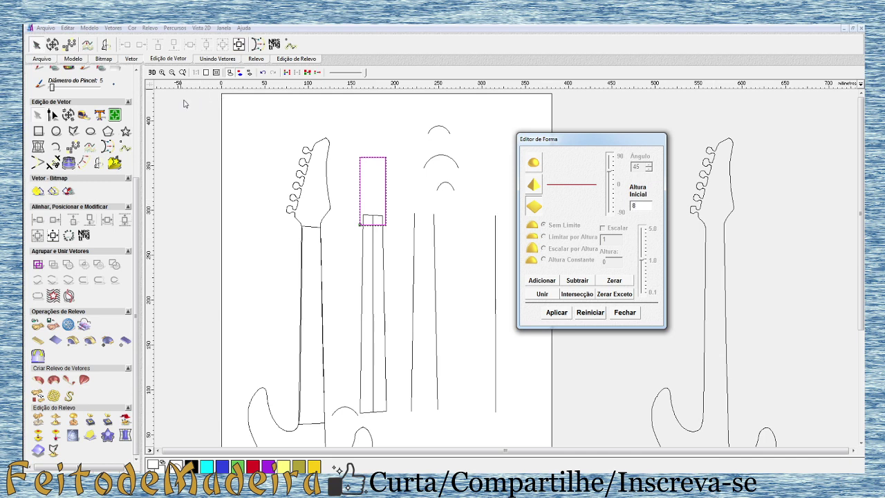
left_click(152, 72)
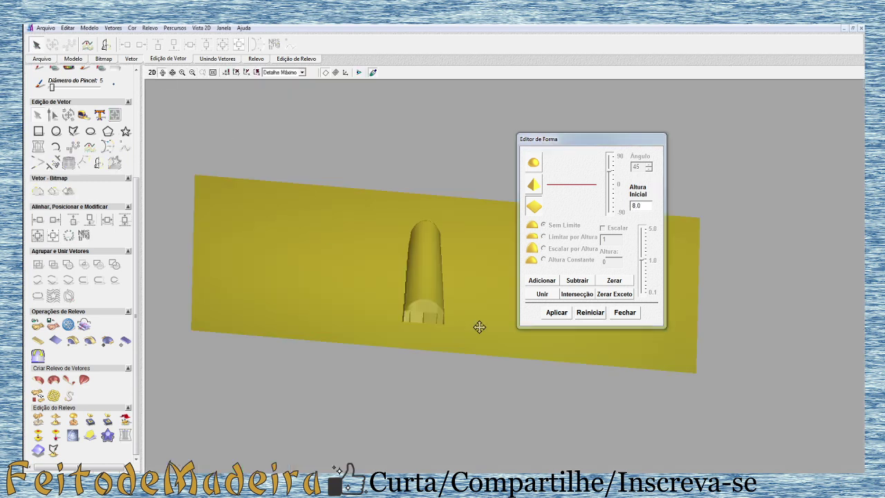
- Try adding the flat rectangle to the relief at the neck's upper end, inspect the overlap and take back the addition
left_click_drag(452, 311, 446, 331)
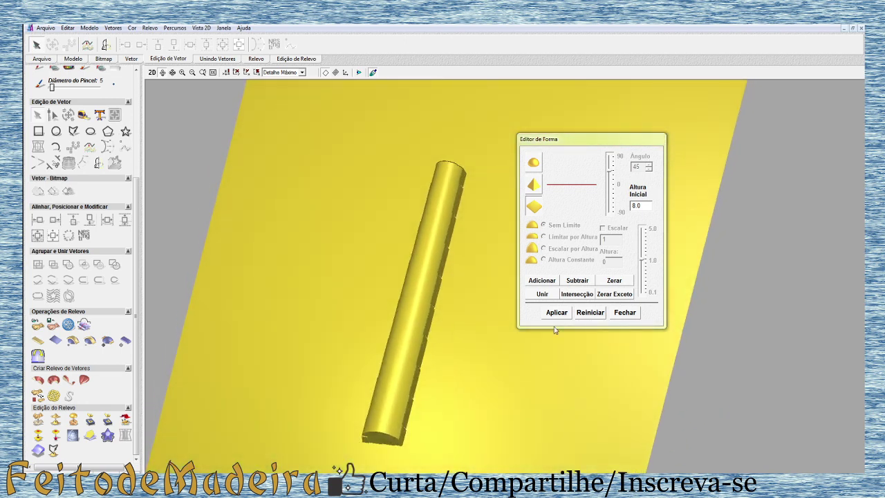
left_click(543, 281)
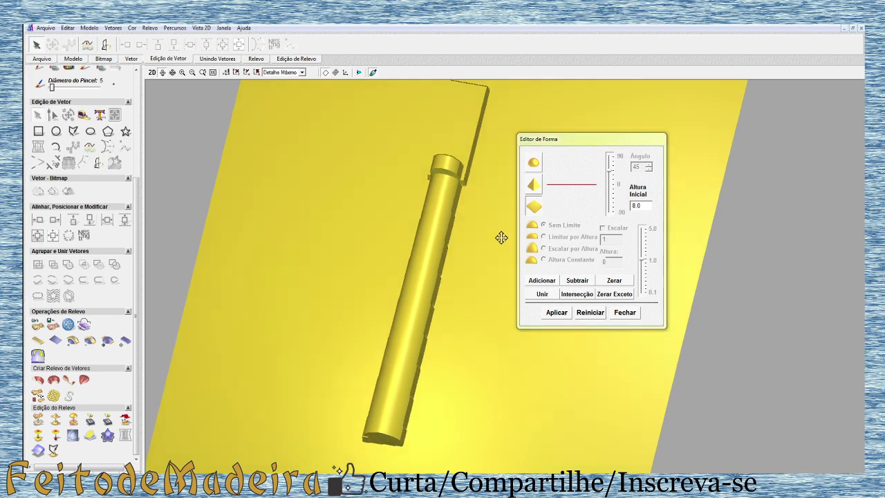
left_click_drag(524, 230, 450, 217)
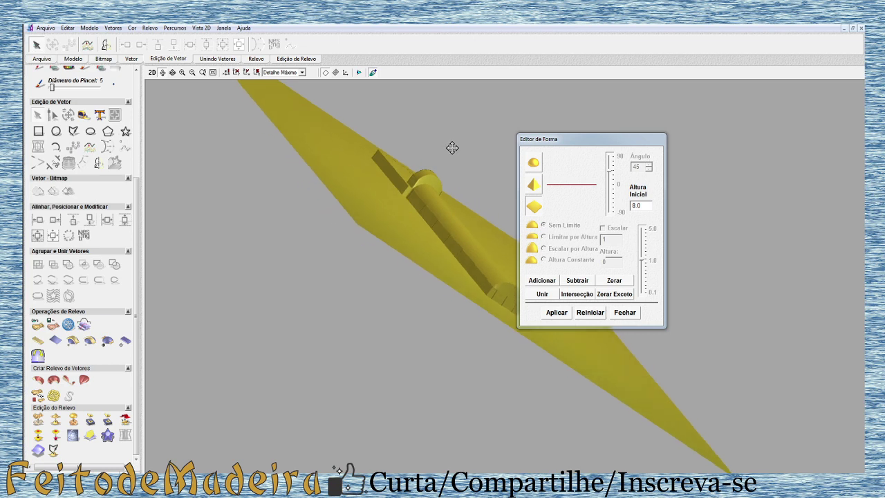
left_click_drag(443, 223, 339, 291)
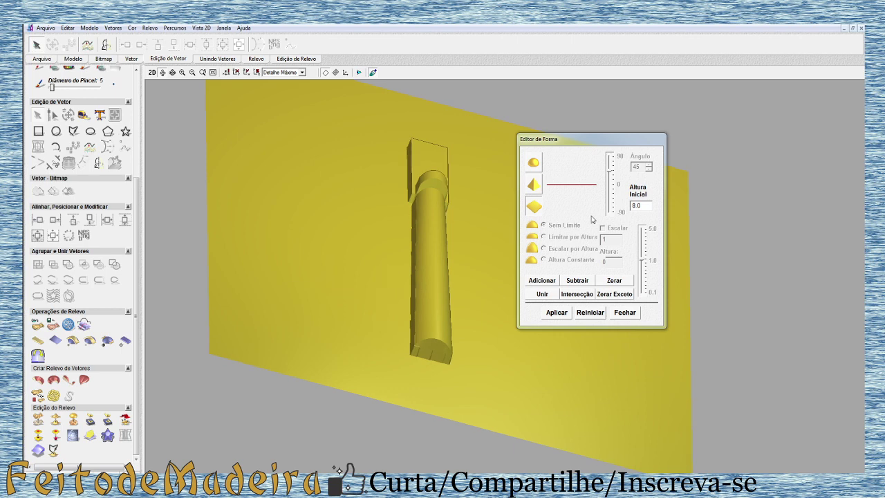
left_click(590, 312)
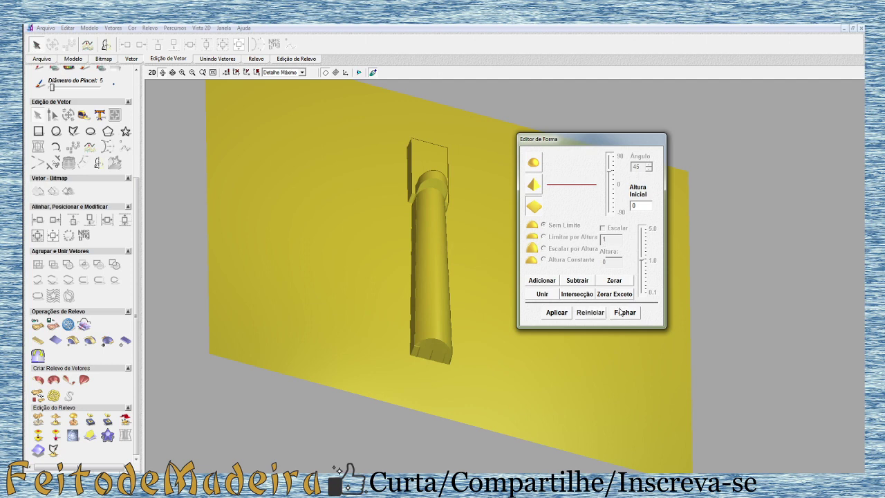
left_click(623, 312)
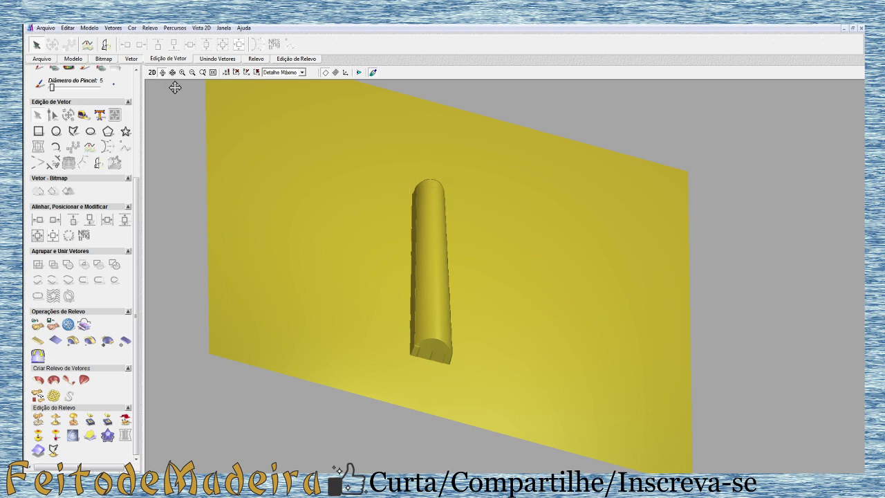
- Merge the flat rectangle, starting height 8, into the relief with Unir and inspect its junction with the neck in 3D
left_click(151, 72)
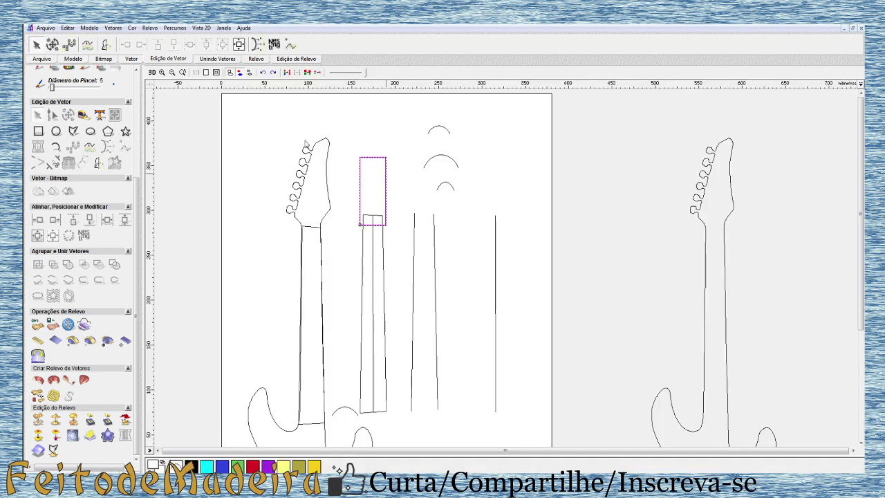
double_click(385, 201)
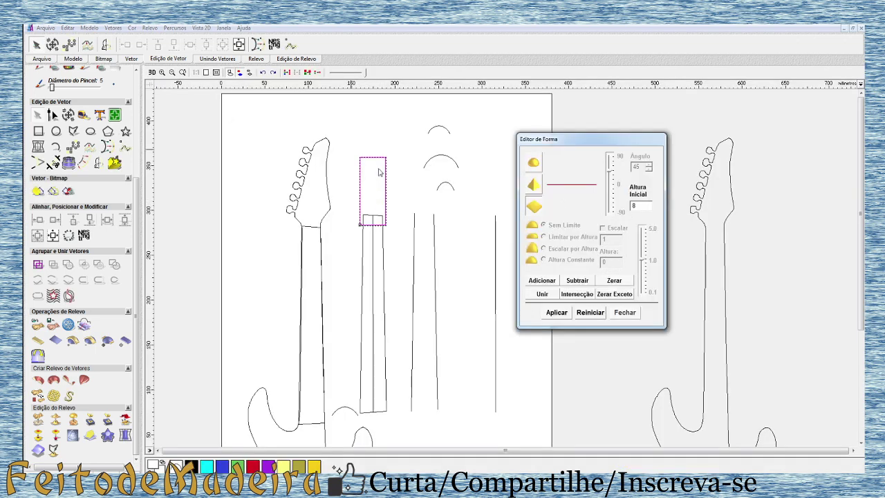
left_click(151, 72)
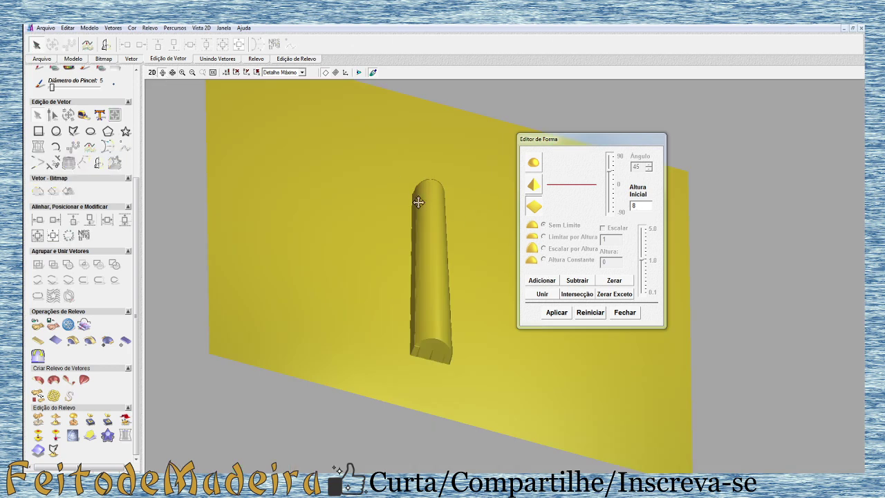
left_click_drag(436, 247, 482, 245)
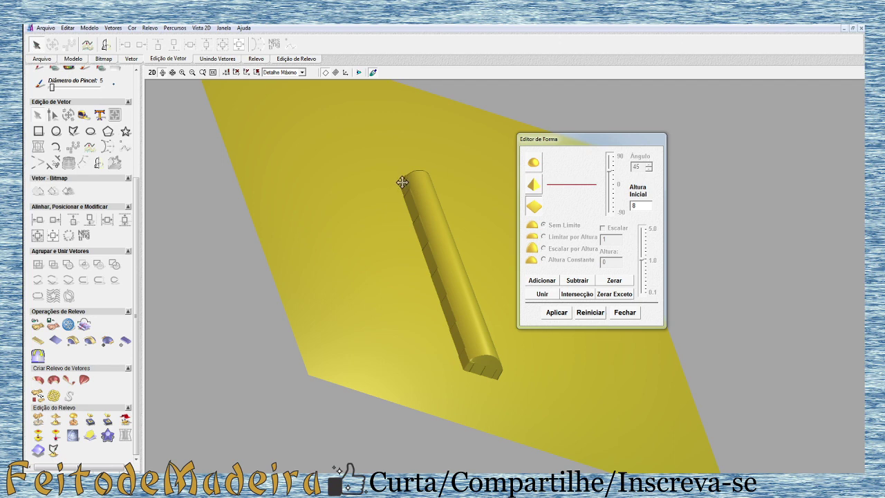
left_click(541, 294)
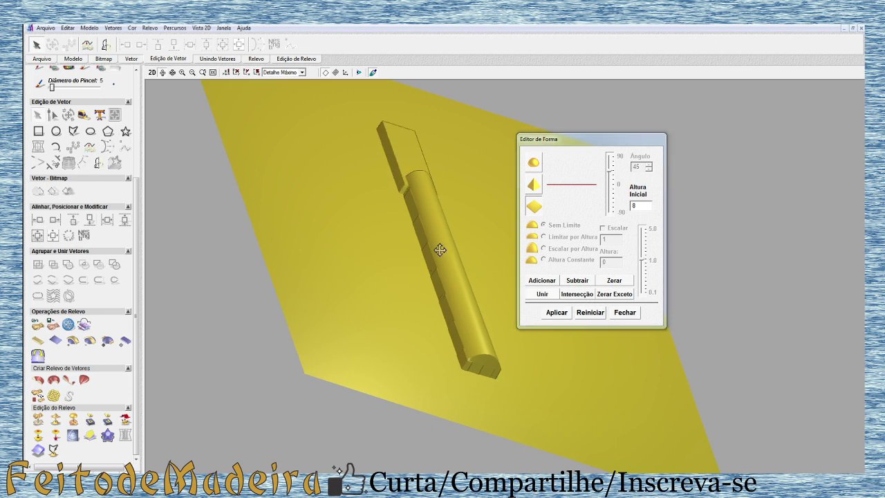
left_click_drag(438, 247, 328, 348)
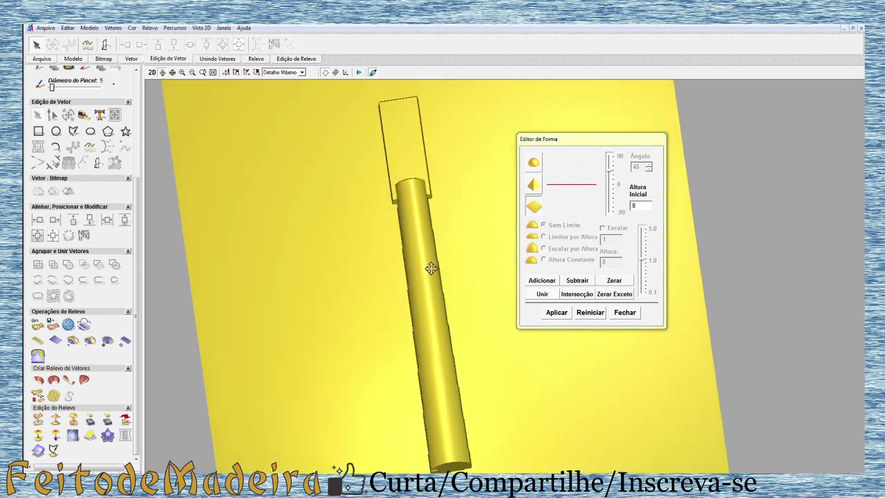
scroll(363, 284, "up", 2)
left_click_drag(363, 284, 500, 191)
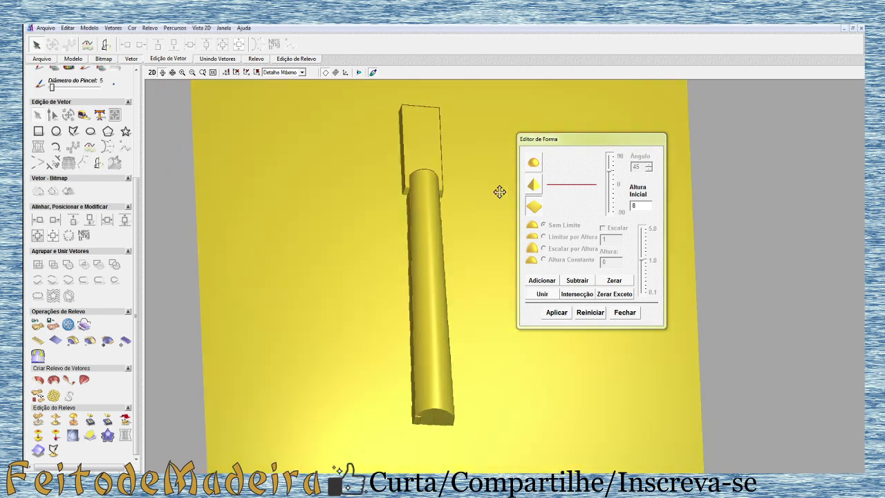
- Examine the neck and flat block's junction in 3D and against the 2D vectors, and close the shape editor
scroll(465, 114, "down", 2)
left_click_drag(465, 114, 443, 220)
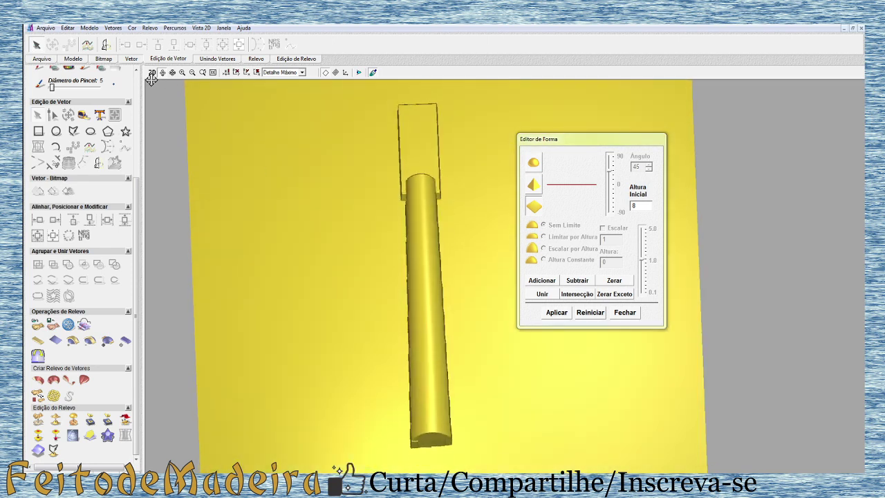
left_click(152, 73)
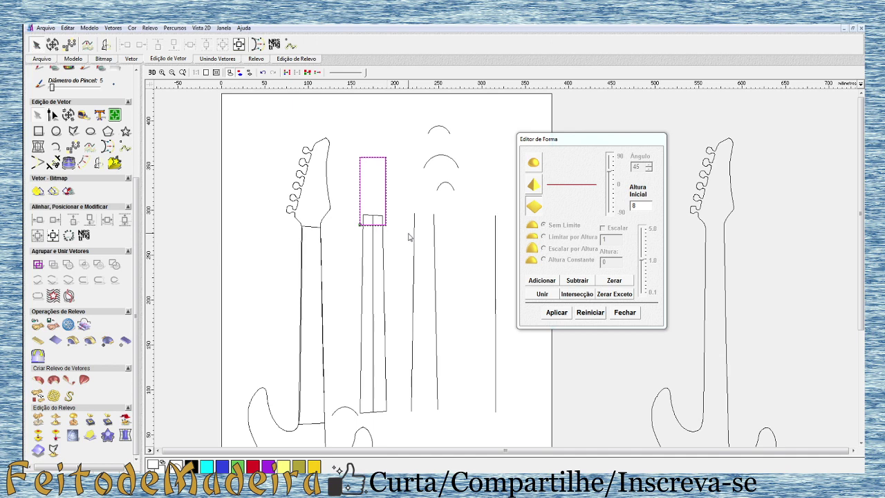
scroll(408, 237, "up", 2)
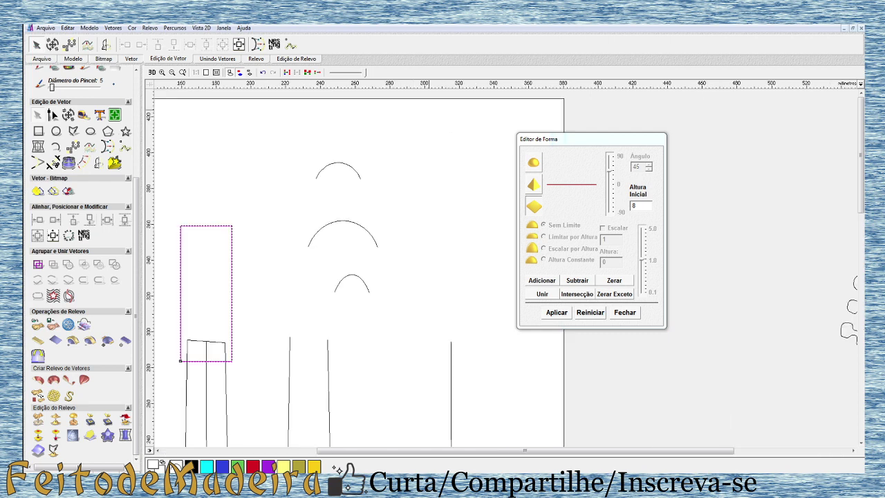
scroll(374, 187, "down", 2)
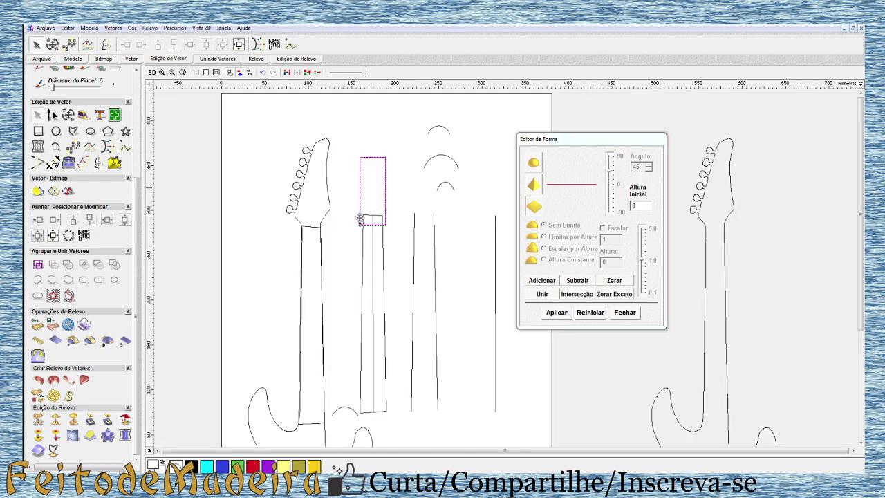
left_click(152, 72)
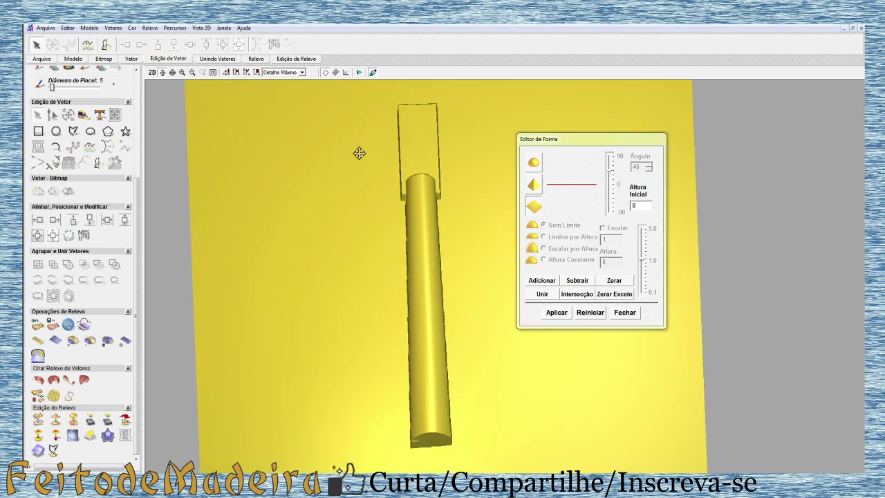
left_click_drag(434, 197, 463, 194)
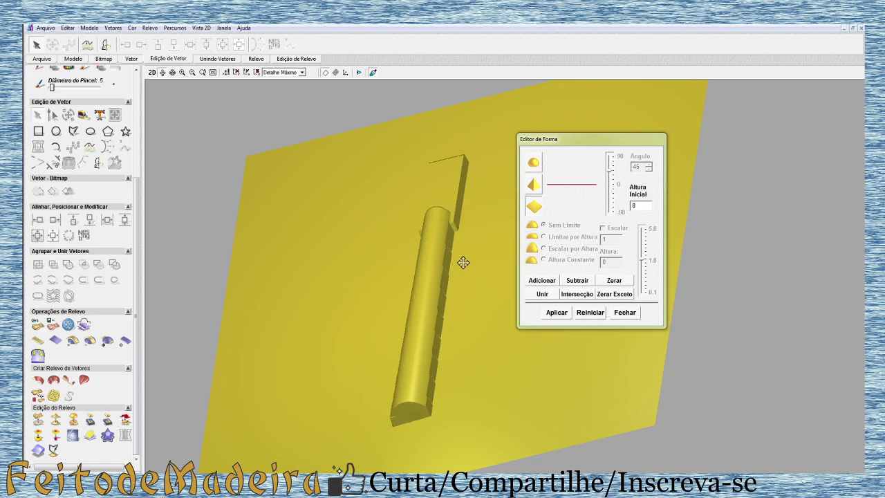
left_click_drag(462, 260, 431, 241)
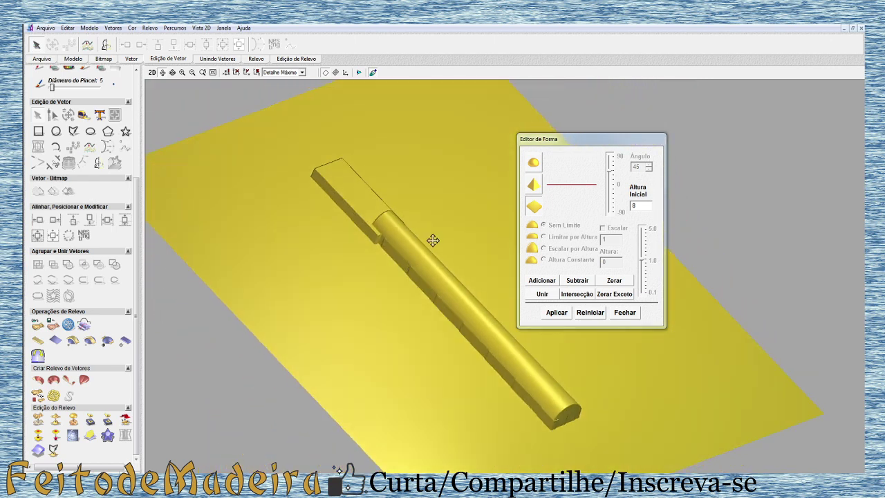
left_click_drag(371, 310, 386, 302)
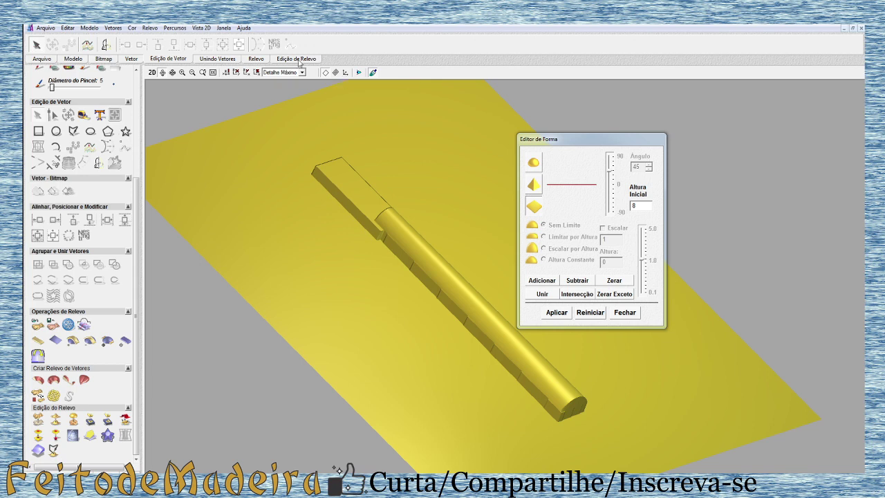
left_click(151, 72)
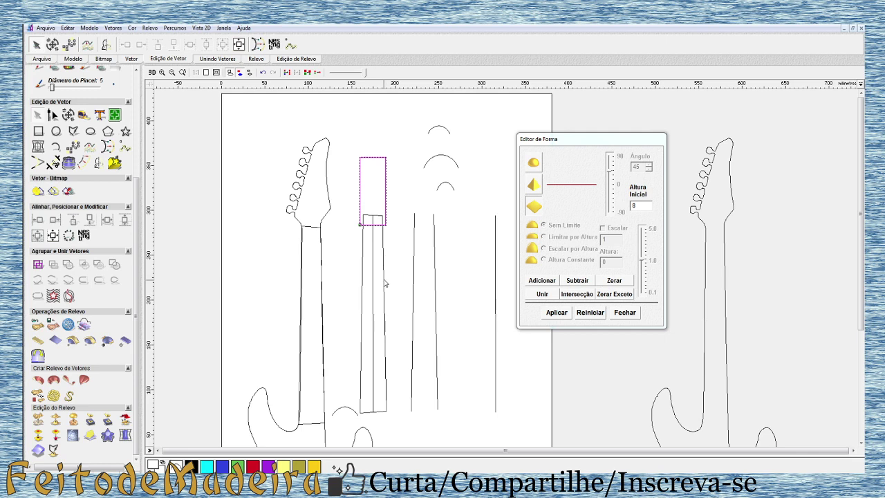
left_click(625, 312)
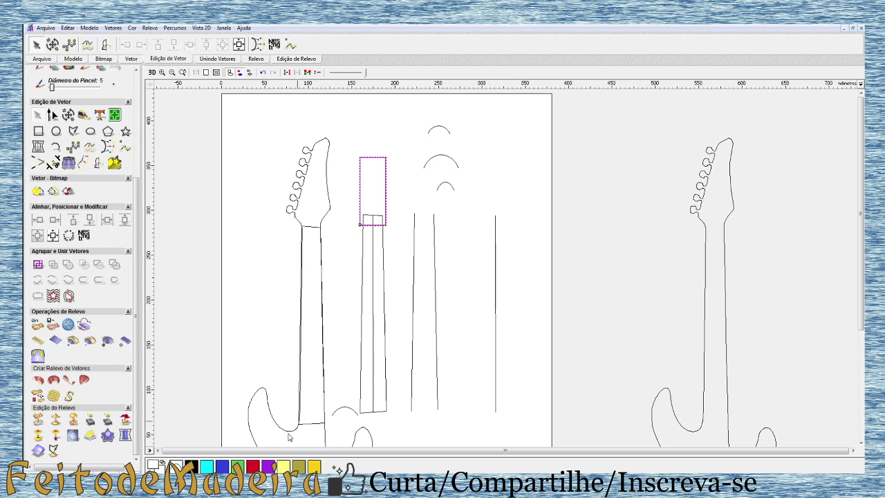
scroll(311, 291, "down", 2)
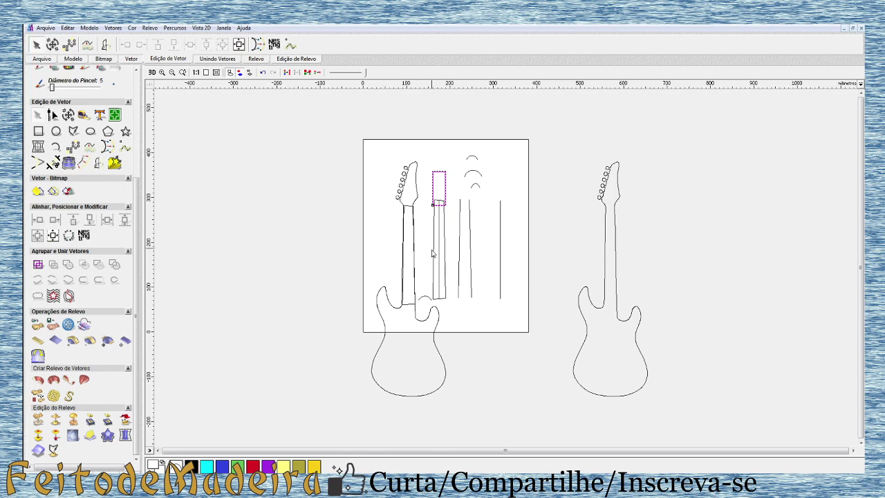
scroll(432, 254, "up", 2)
scroll(415, 249, "down", 2)
scroll(389, 358, "up", 2)
scroll(391, 353, "down", 2)
left_click(400, 314)
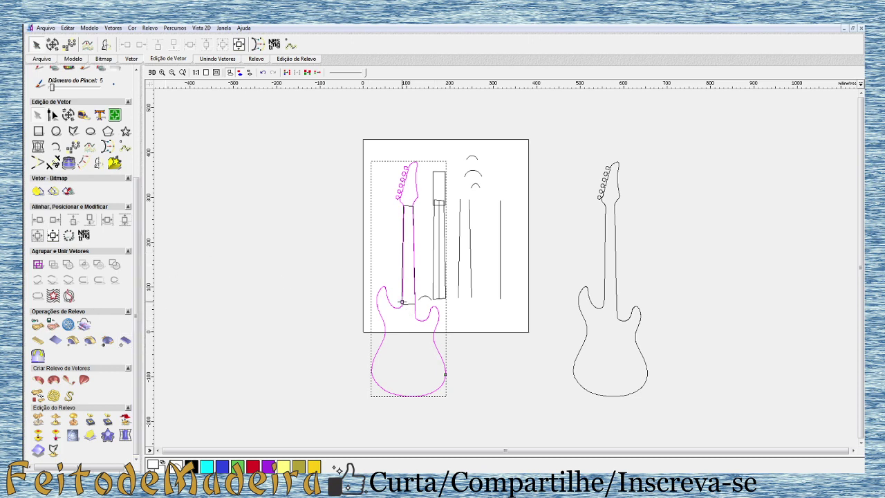
right_click(390, 304)
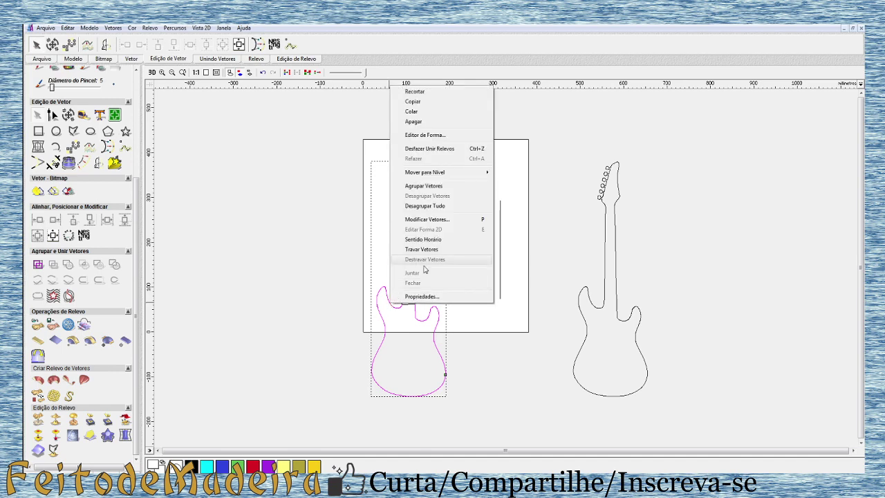
left_click(262, 167)
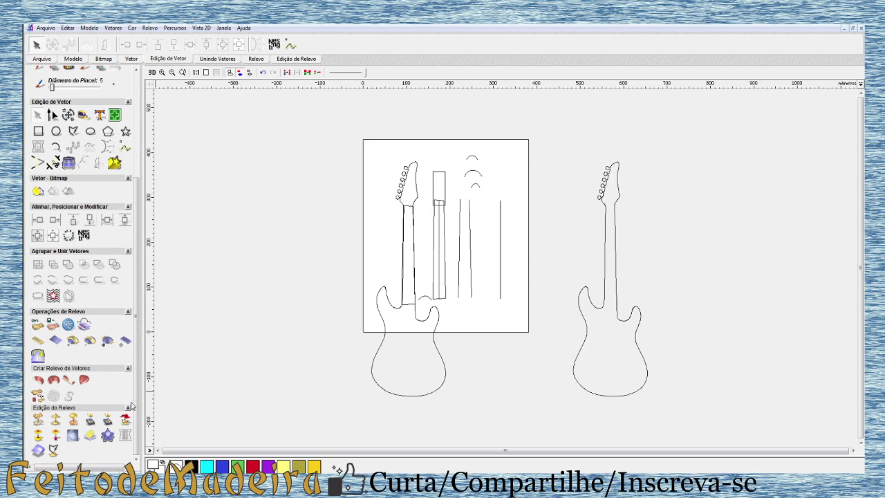
- Try mirroring the model vertically and back, as well as horizontally and back, with the original guitar outline selected
left_click_drag(136, 361, 152, 252)
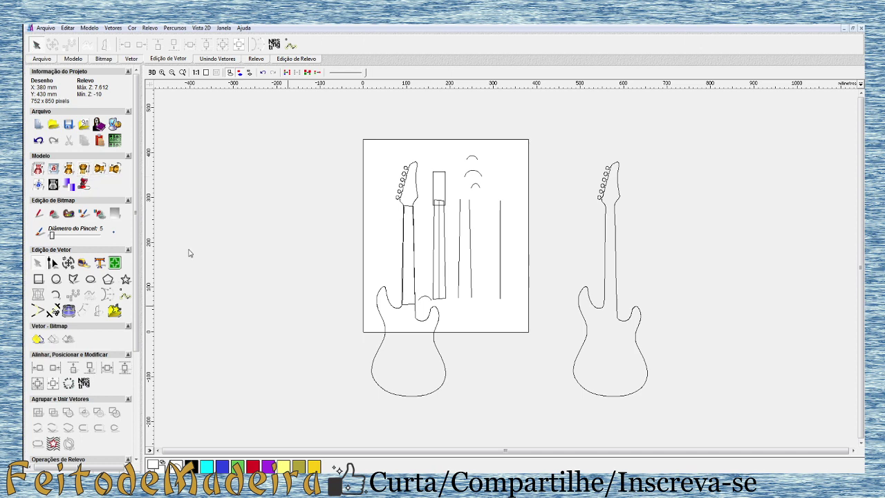
left_click(378, 313)
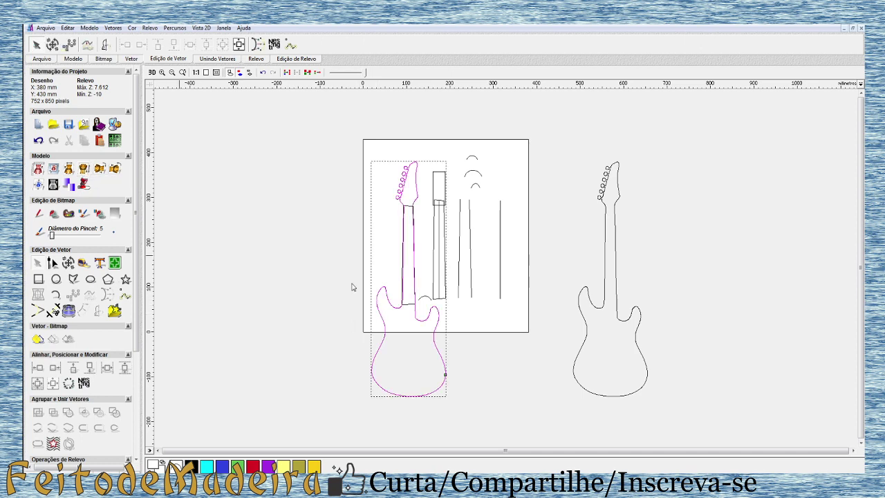
left_click(85, 173)
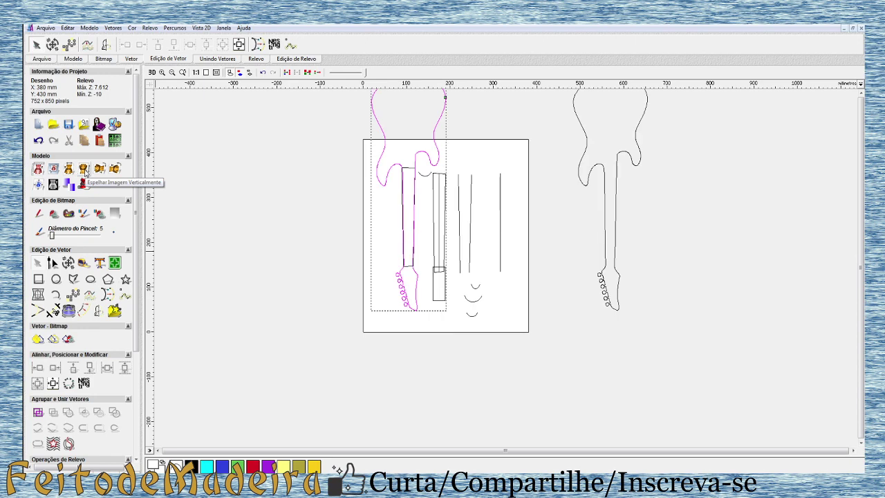
left_click(85, 173)
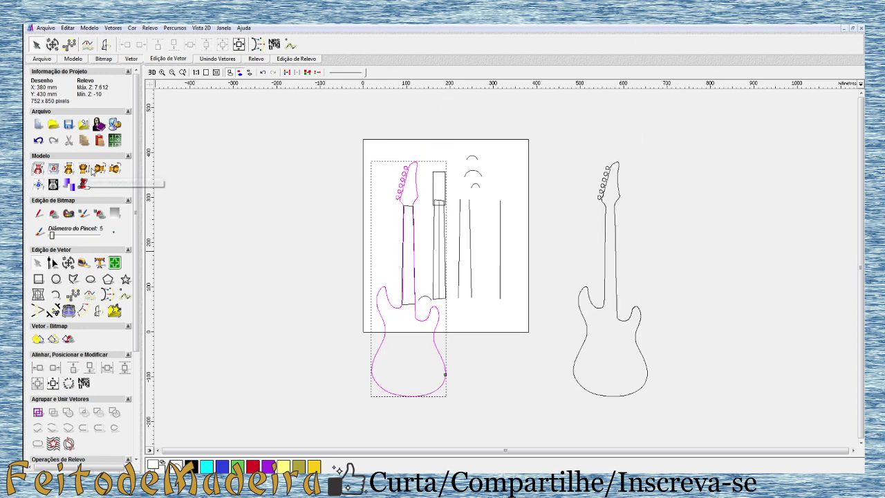
left_click(69, 170)
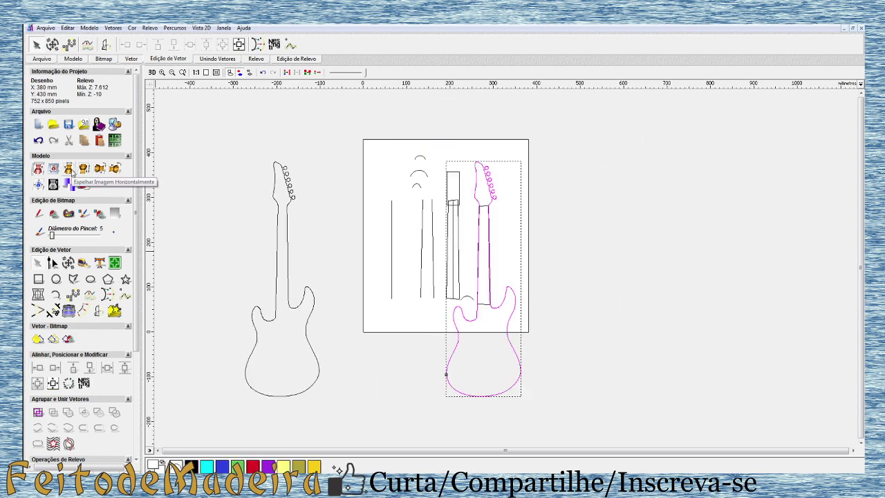
left_click(70, 171)
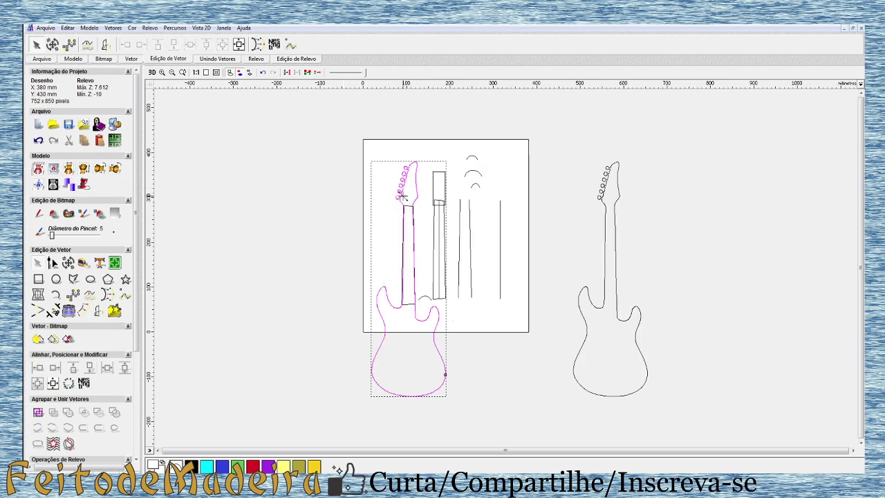
- Delete the construction vectors beside the guitar, the spare guitar outline outside the page and the small arc near the body
left_click(505, 346)
left_click_drag(429, 148, 729, 393)
key("Delete")
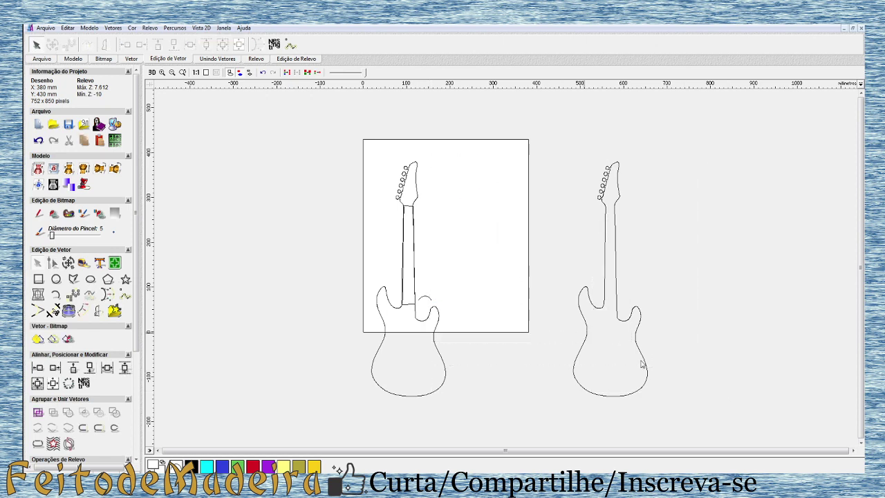
left_click_drag(536, 167, 561, 125)
left_click_drag(562, 125, 689, 430)
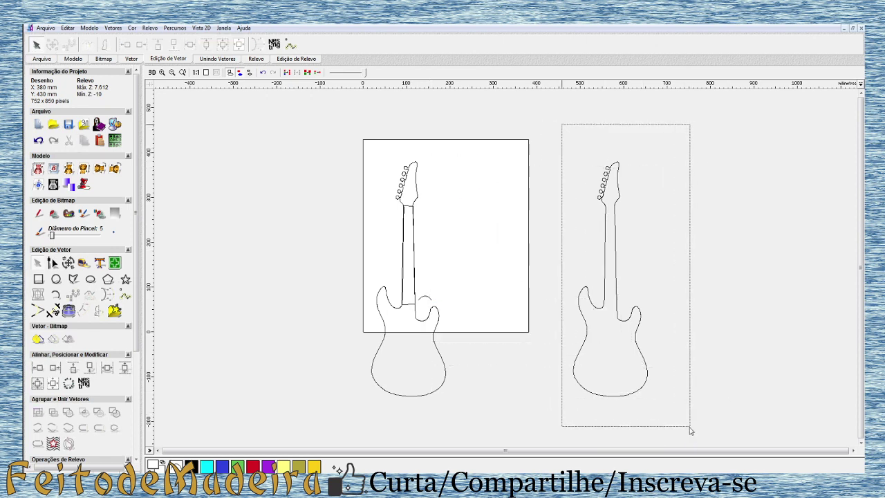
left_click(427, 298)
key("Delete")
- Select the remaining guitar outline with its neck vectors, try the vertical mirror and back, and mirror the model horizontally
left_click_drag(267, 148, 490, 419)
left_click(84, 171)
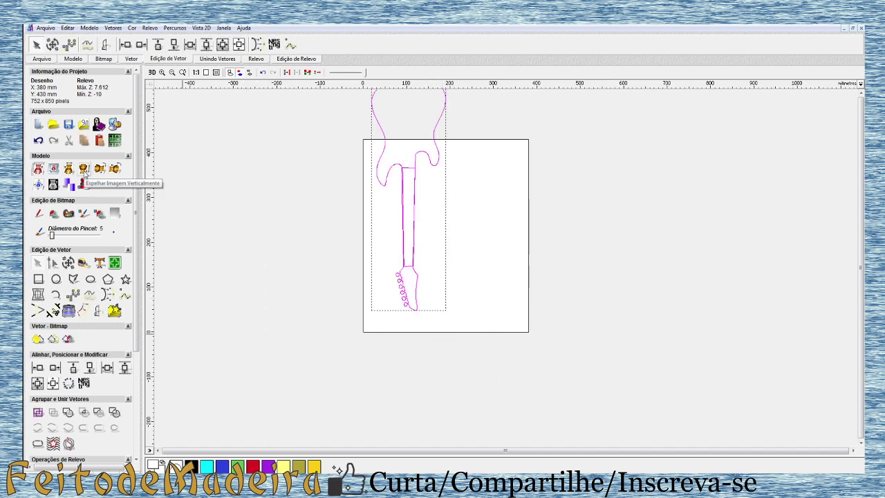
left_click(84, 172)
left_click(68, 170)
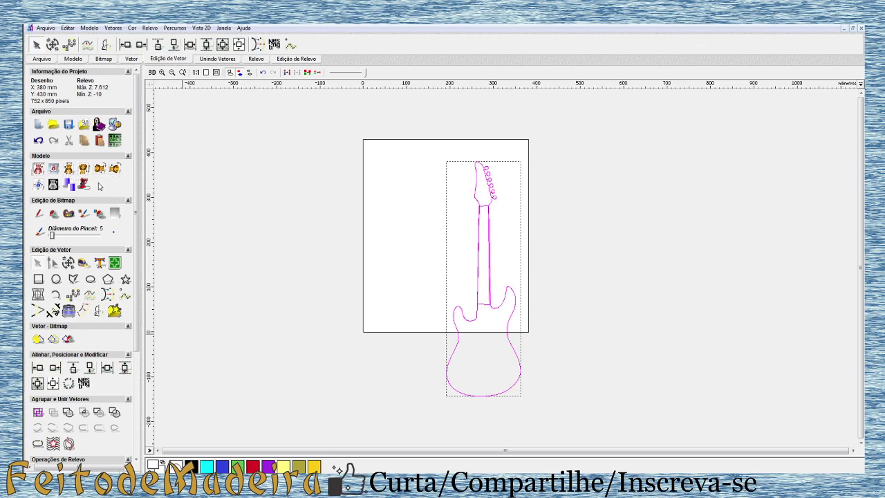